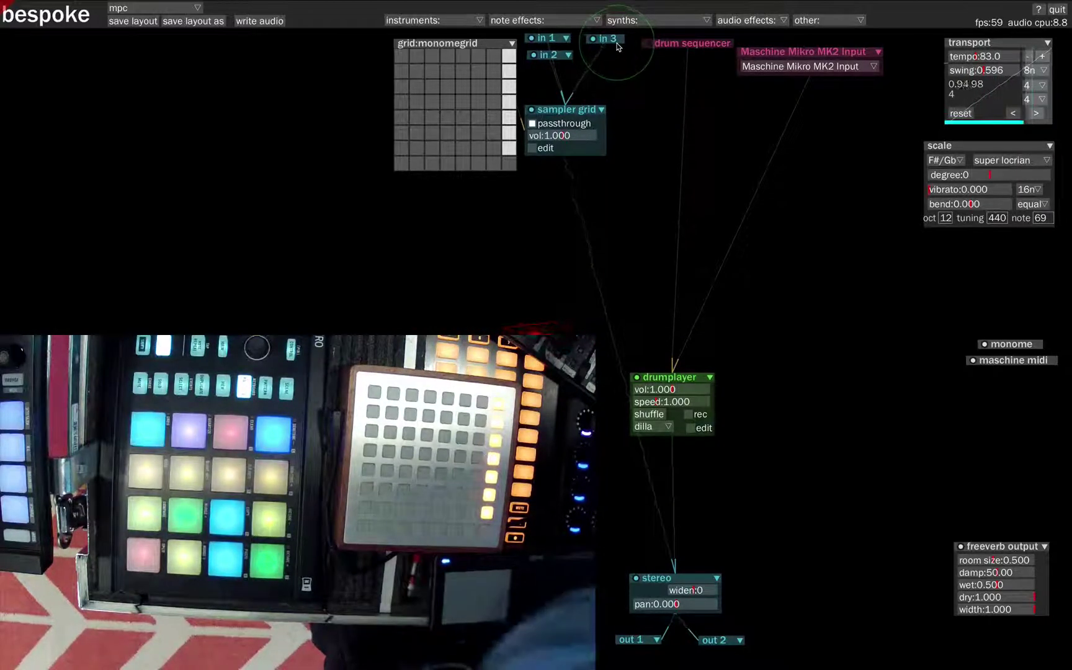
click(586, 149)
drag(586, 149, 663, 594)
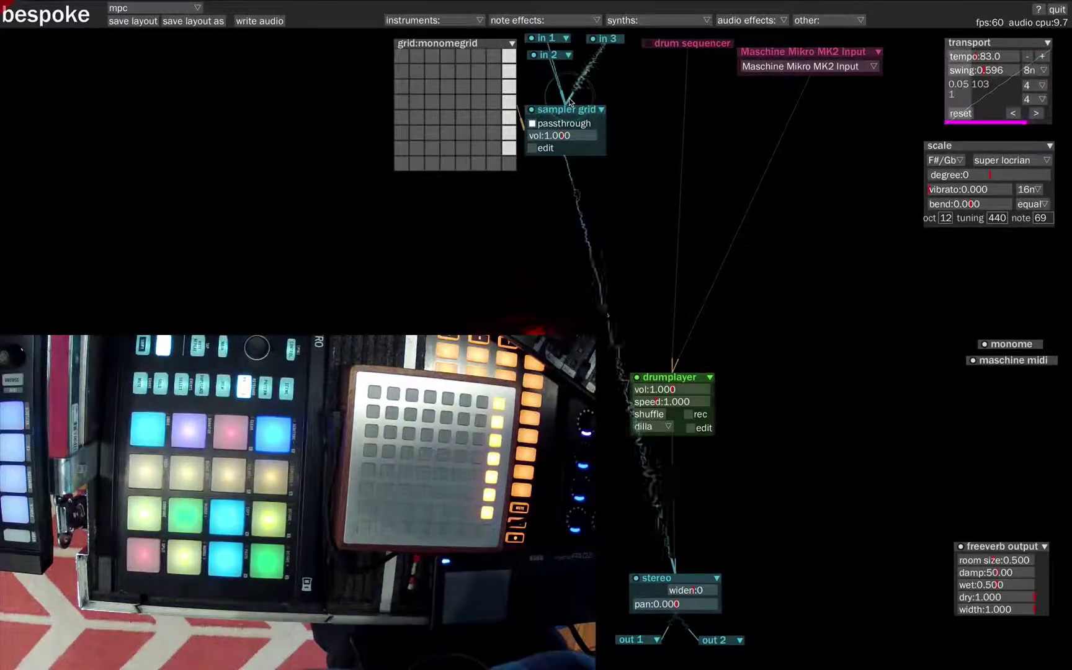
drag(569, 101, 563, 240)
drag(560, 135, 561, 134)
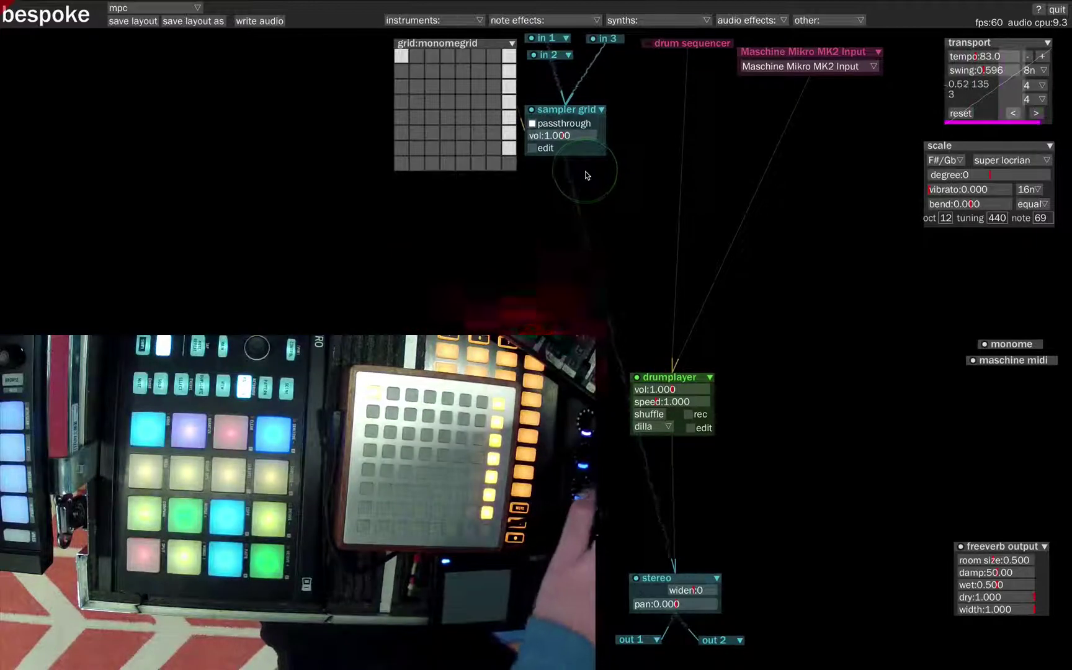
Show the sampler grid's waveform editor and trim the recorded sample to start at 28615 and end at 57229
click(532, 148)
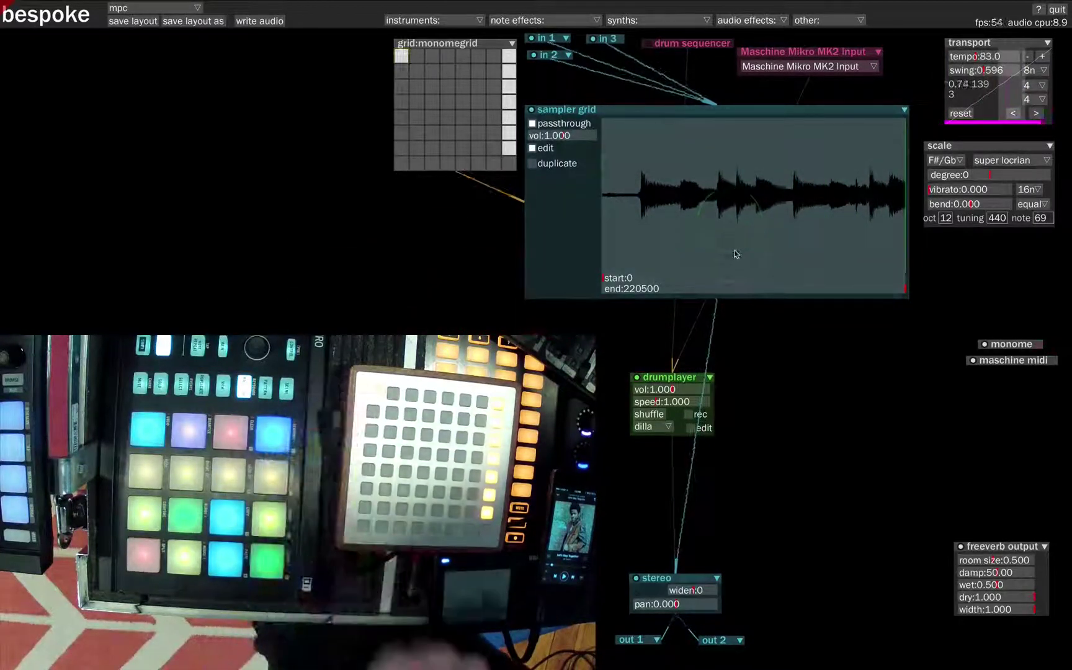
click(645, 279)
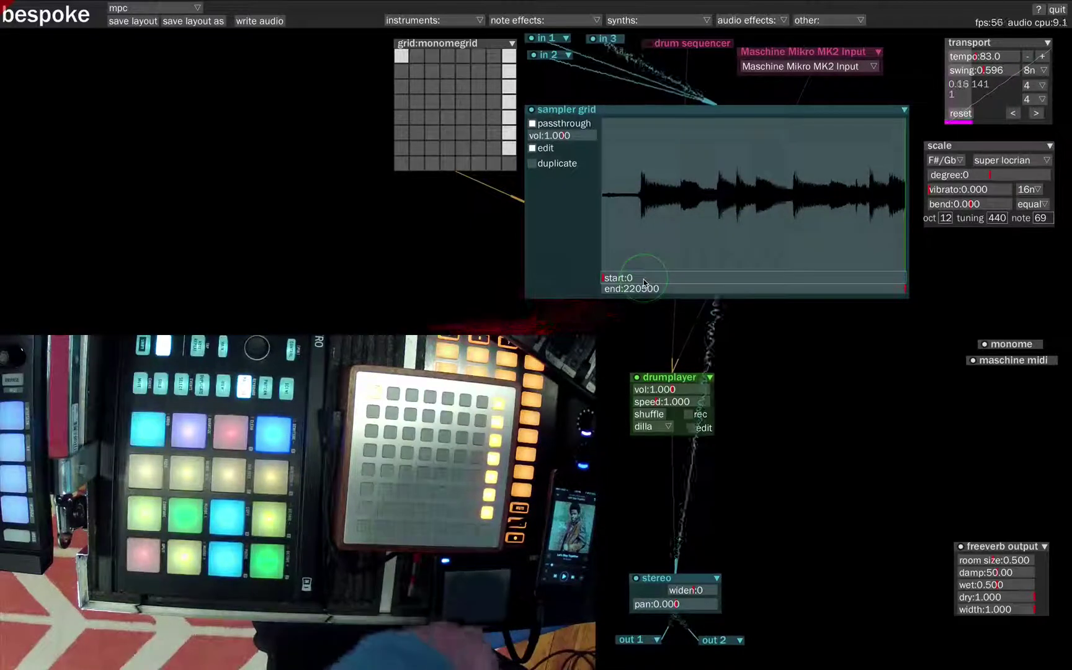
click(641, 279)
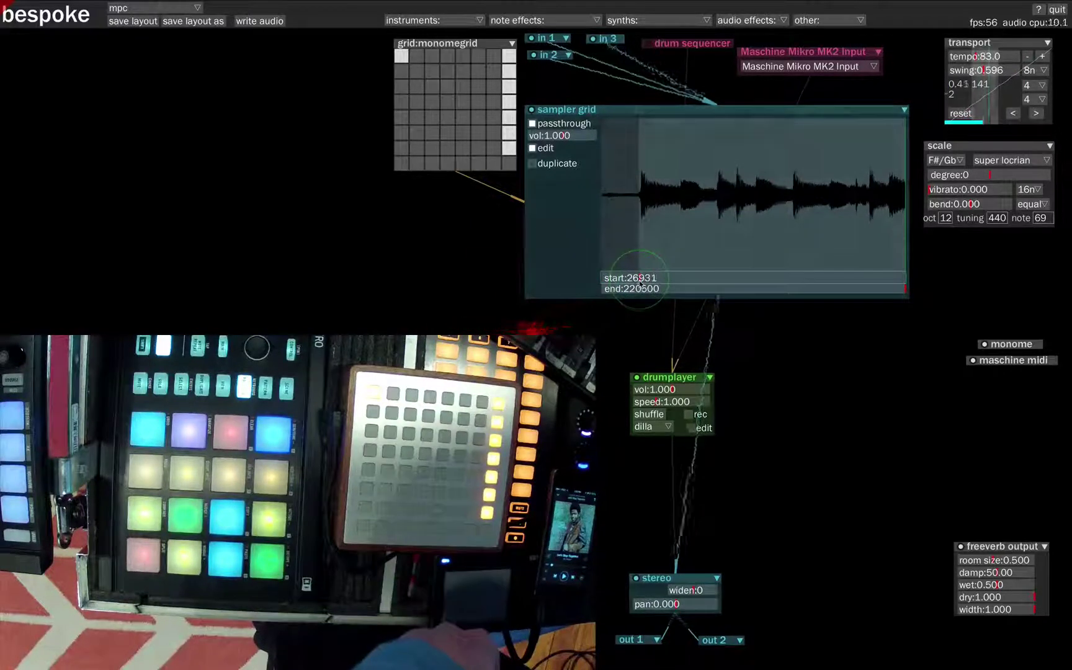
click(692, 289)
drag(693, 287, 679, 289)
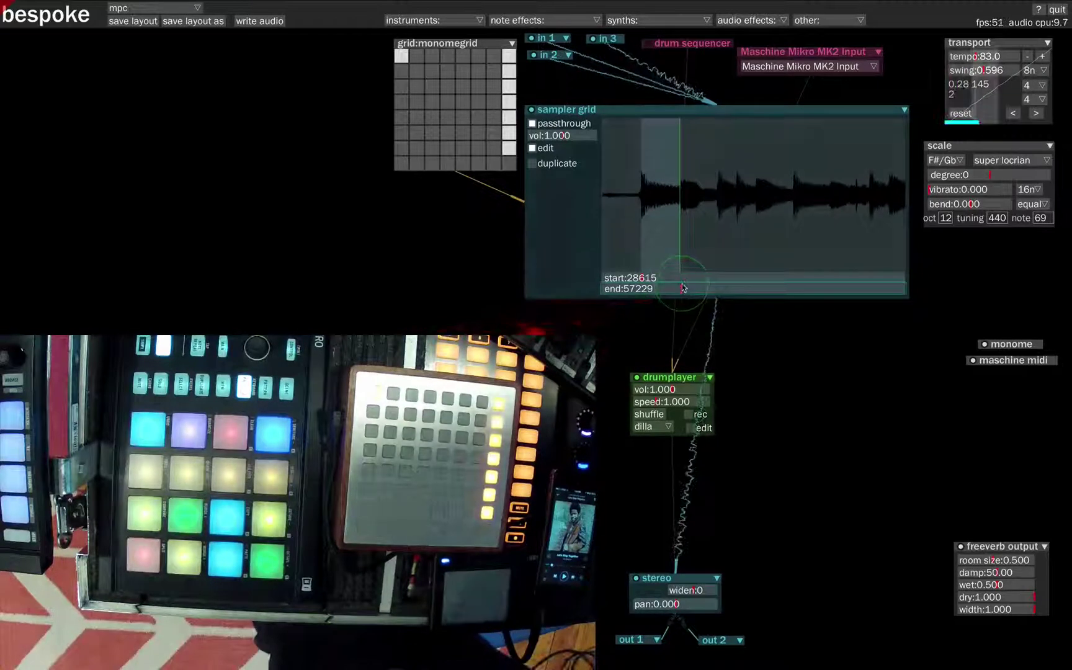
Duplicate the recorded sample onto the next three pads of the grid's top row, with duplicate mode switched off at the end
click(547, 166)
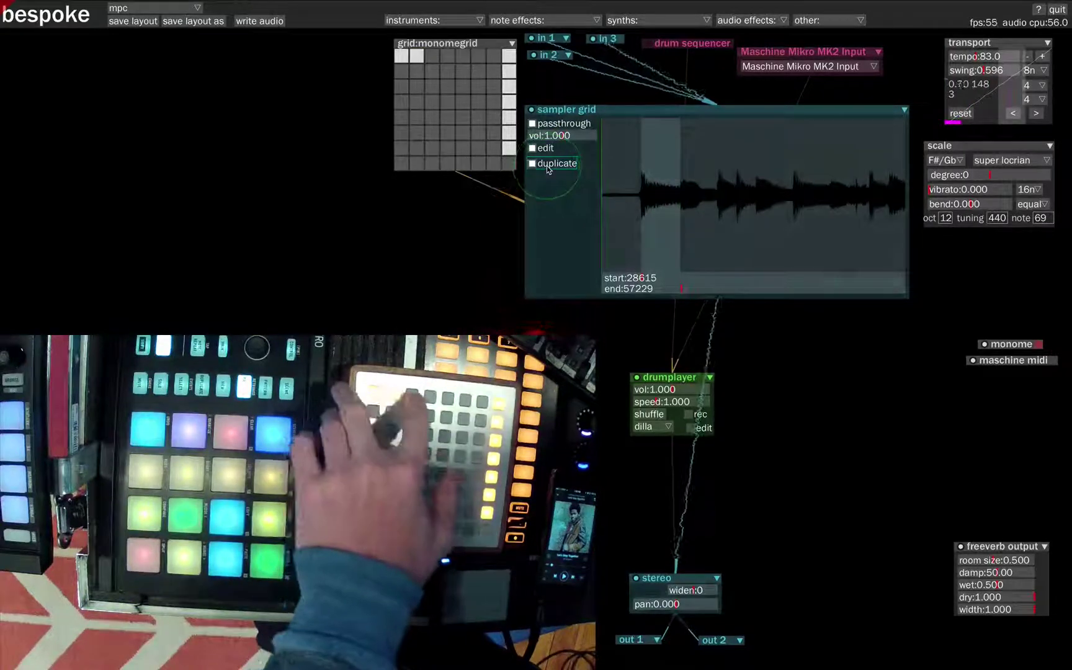
click(547, 166)
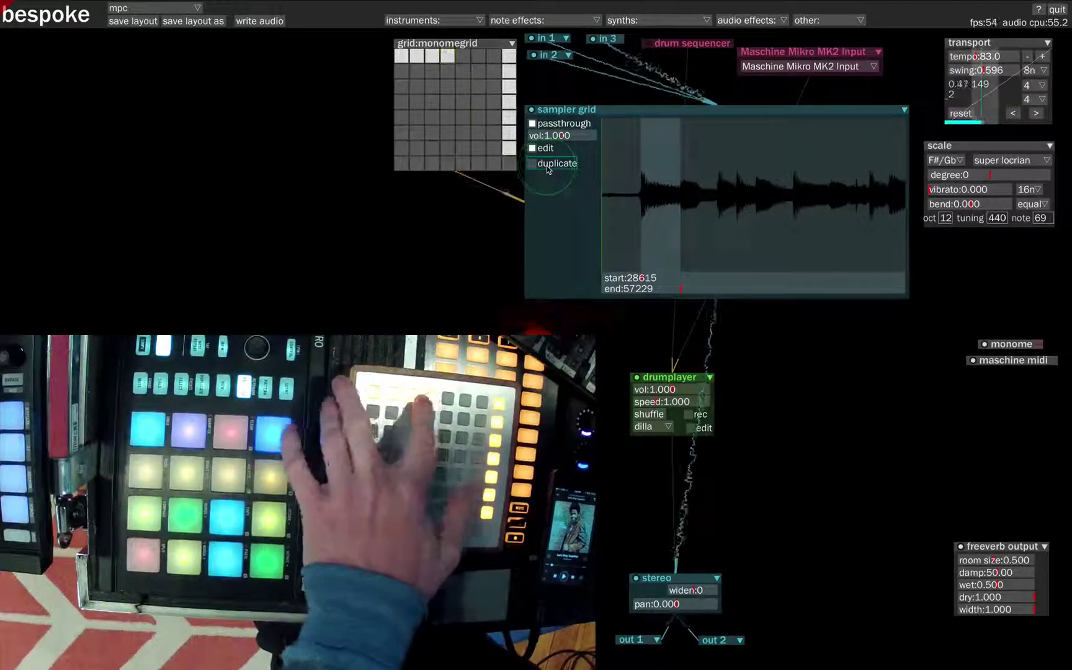
click(547, 166)
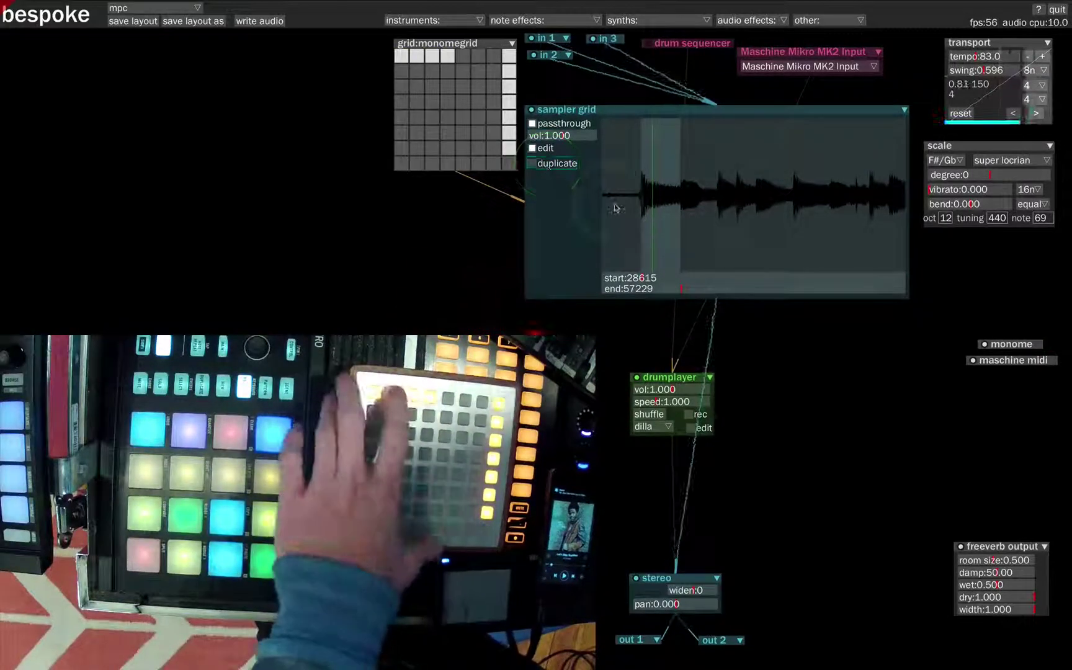
Set the second pad's slice to start at 57229 and end at 83599, covering the waveform's second note
click(681, 279)
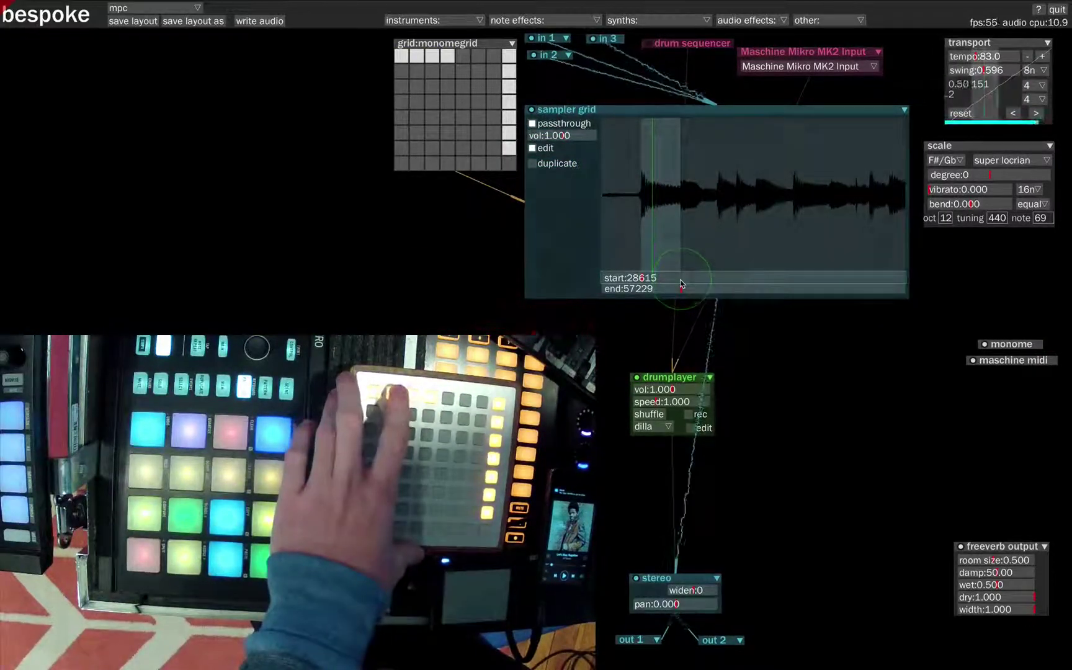
click(702, 291)
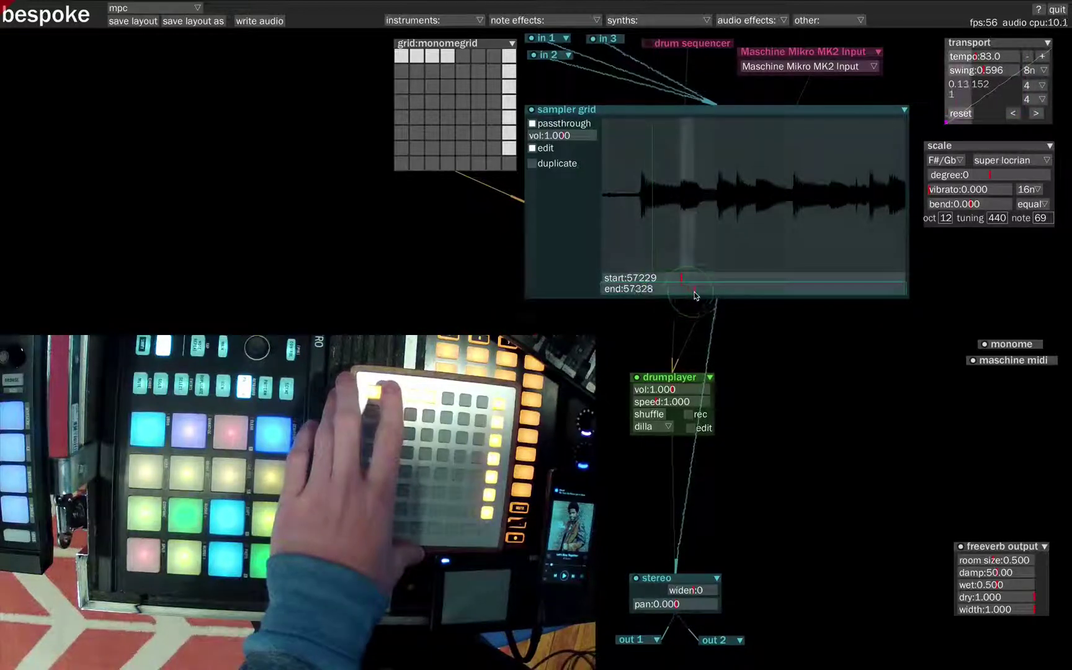
drag(703, 294, 718, 289)
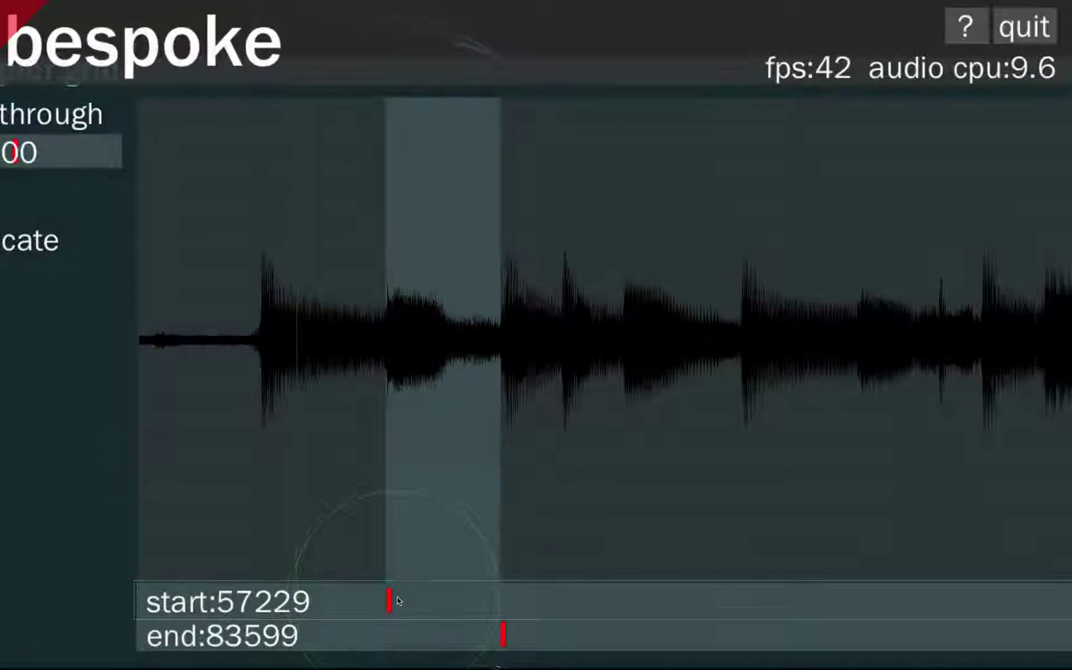
Fine-tune the second slice's start point to about 57649 at the note's onset
scroll(395, 598, up, 3)
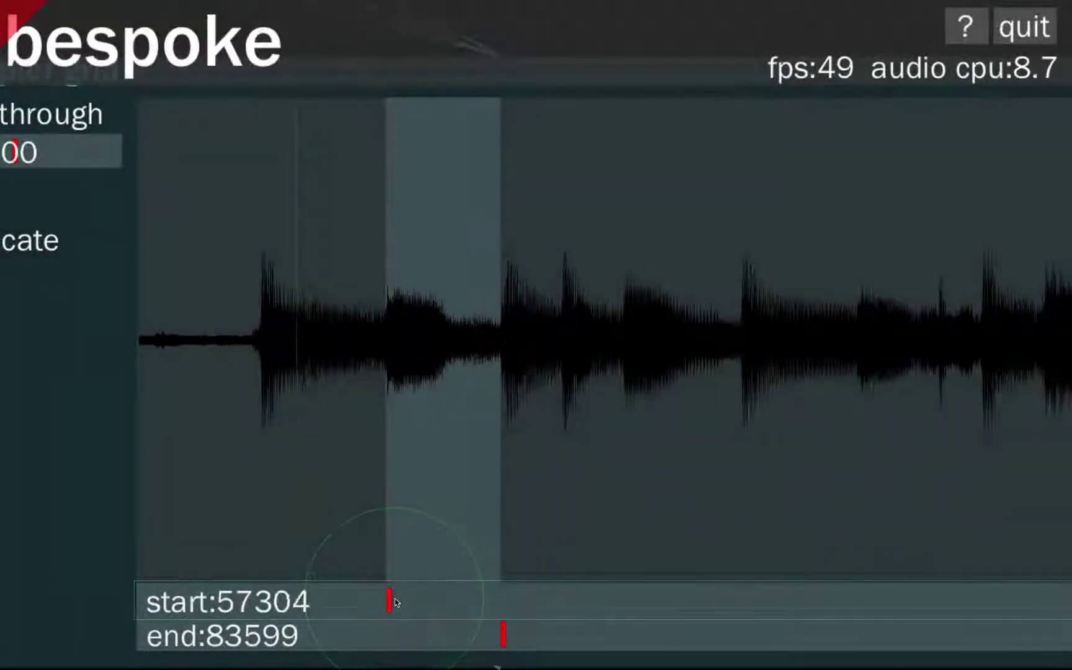
scroll(395, 598, up, 5)
scroll(394, 598, down, 5)
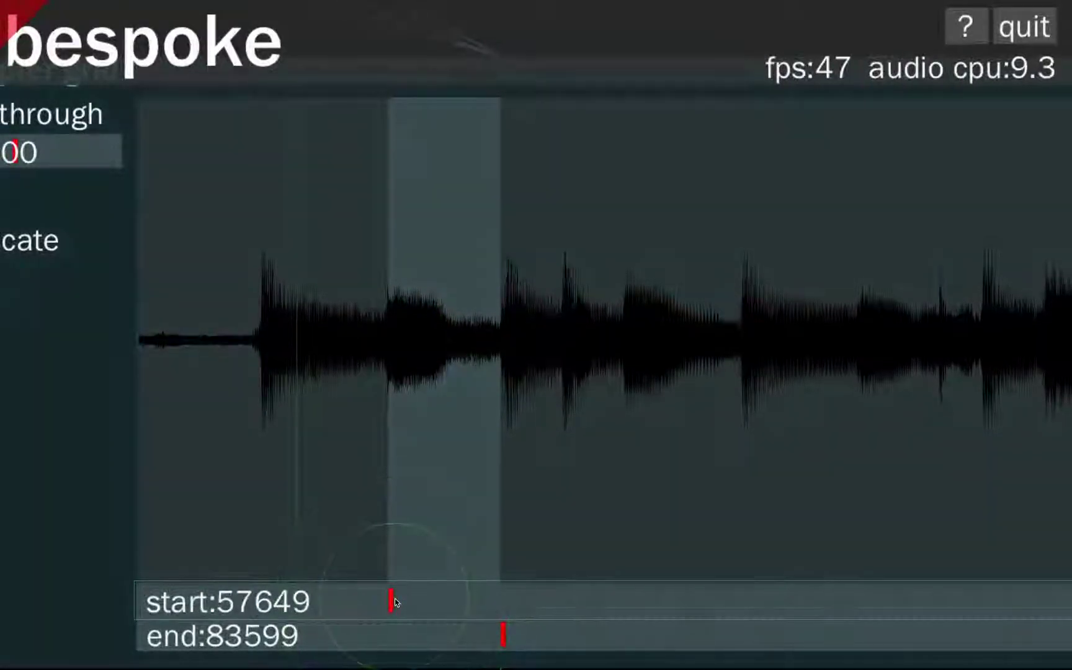
scroll(516, 637, up, 1)
scroll(516, 634, down, 1)
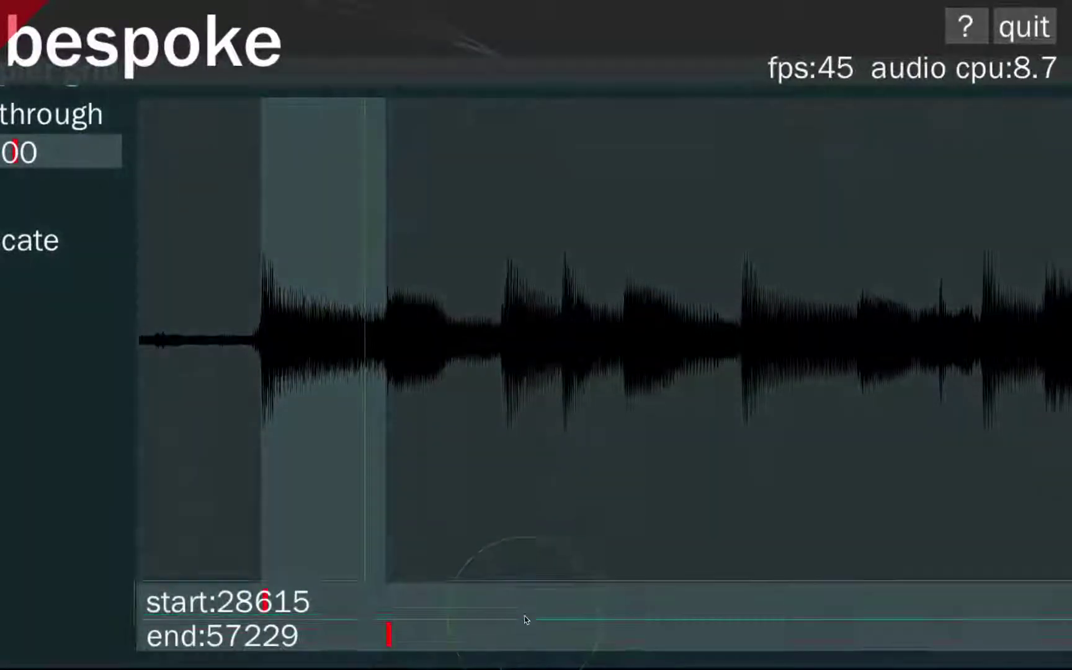
Set the third pad's slice to start at 84160 and end at 97626
click(520, 607)
drag(519, 606, 504, 607)
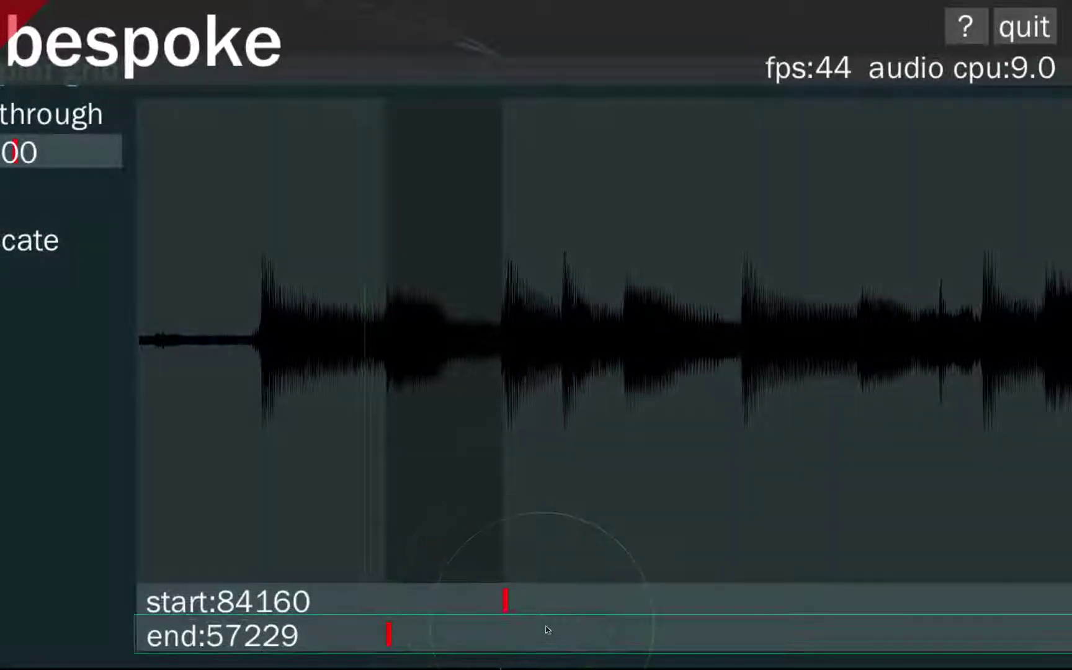
click(564, 634)
drag(564, 634, 564, 634)
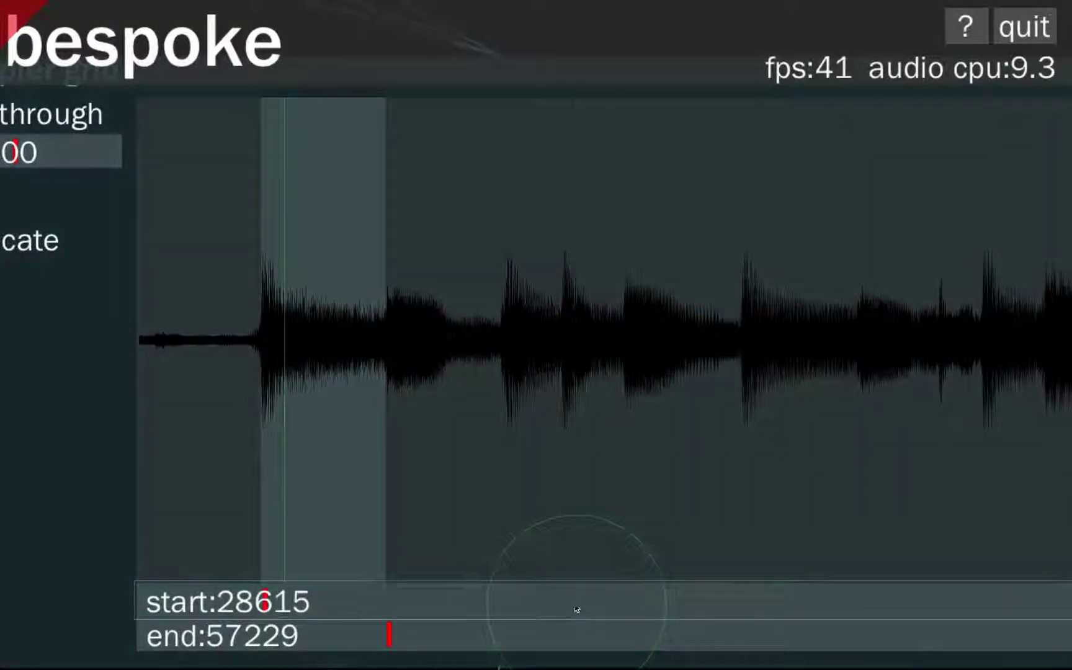
Set the fourth pad's slice to start at 97849 and end at 111653
drag(576, 609, 565, 602)
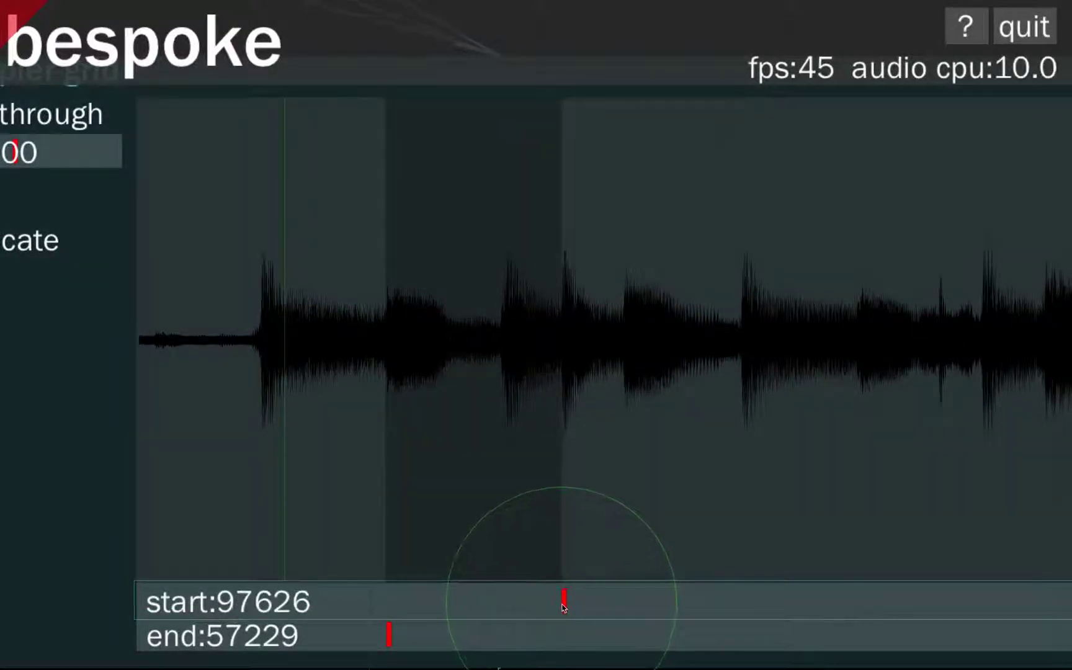
drag(611, 629, 628, 633)
drag(628, 633, 582, 606)
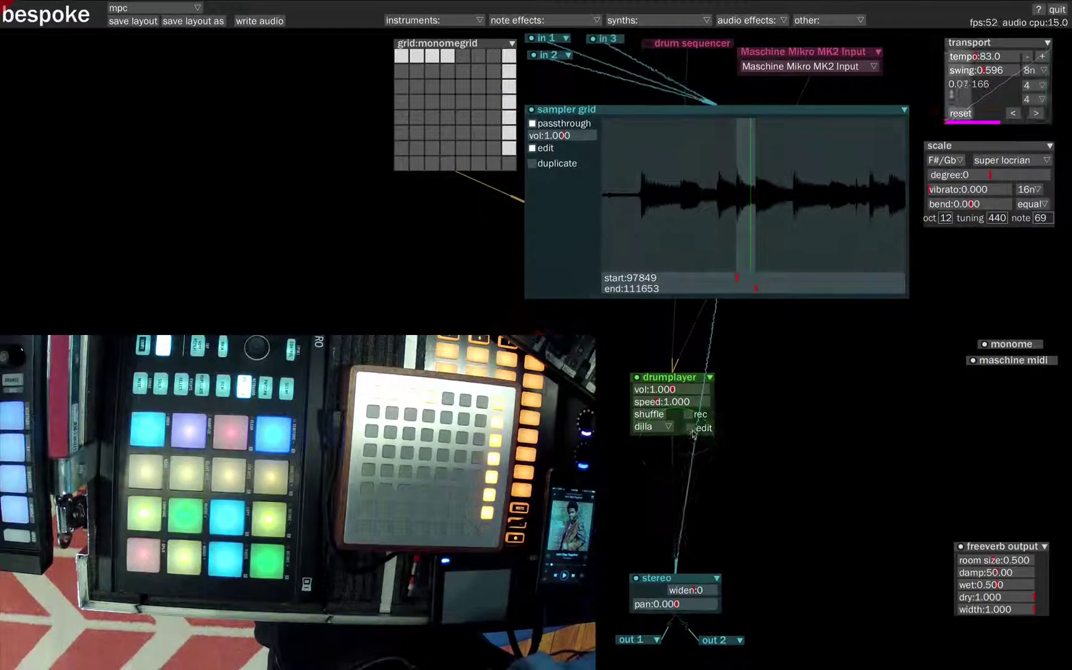
Open the drumplayer's kit for editing and load the four sampler slices into its kick, rim, closed and ride slots
drag(672, 383, 634, 327)
click(658, 373)
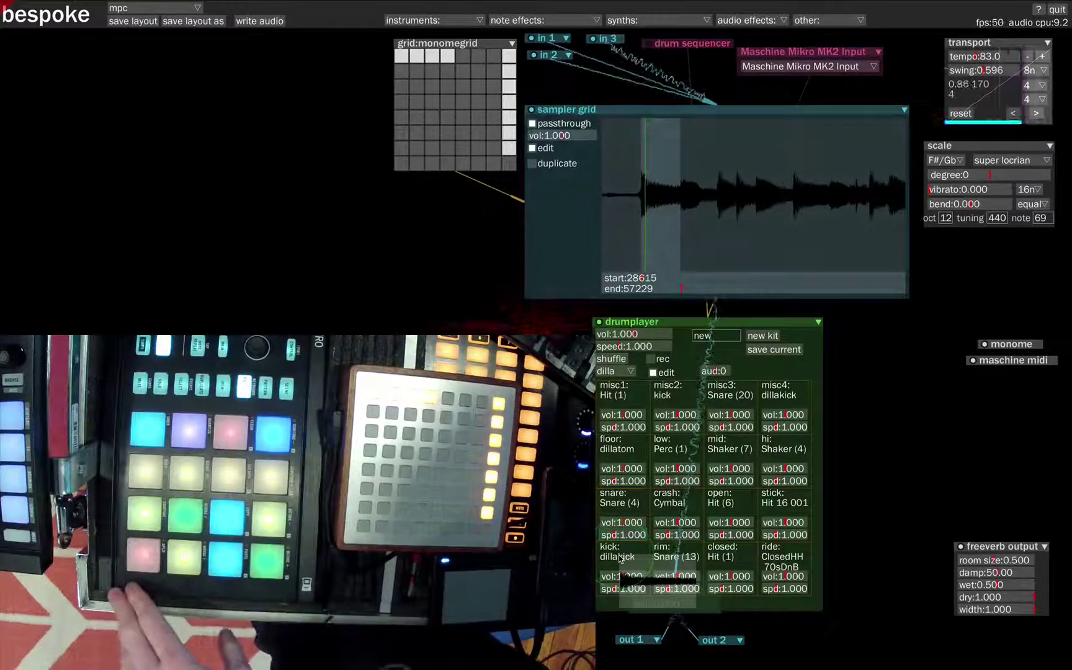
drag(619, 558, 620, 554)
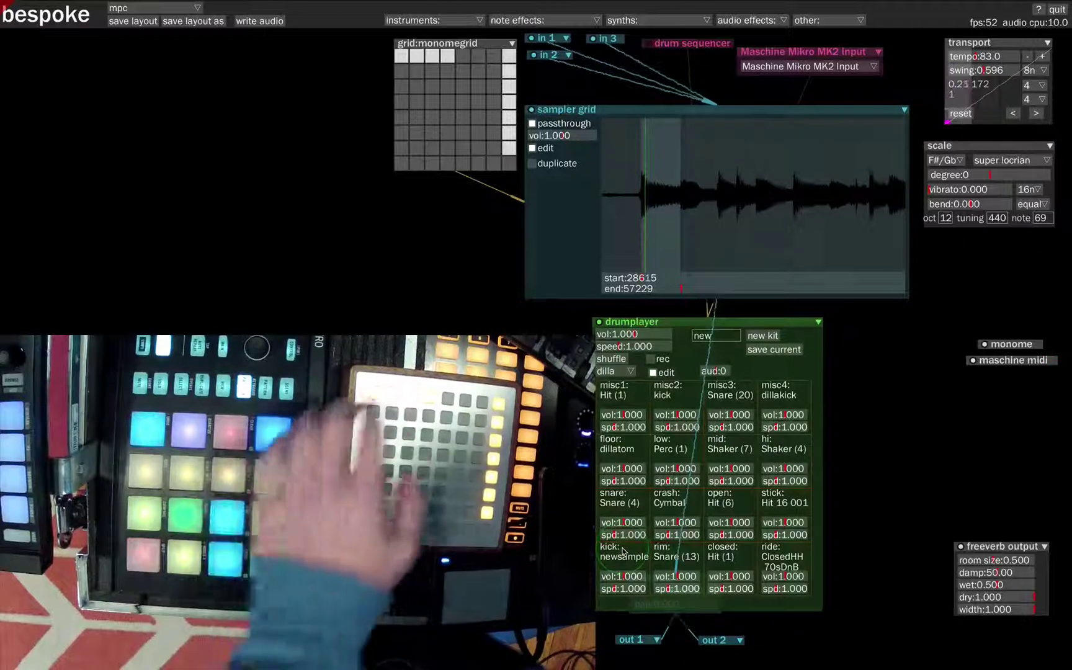
drag(710, 185, 668, 561)
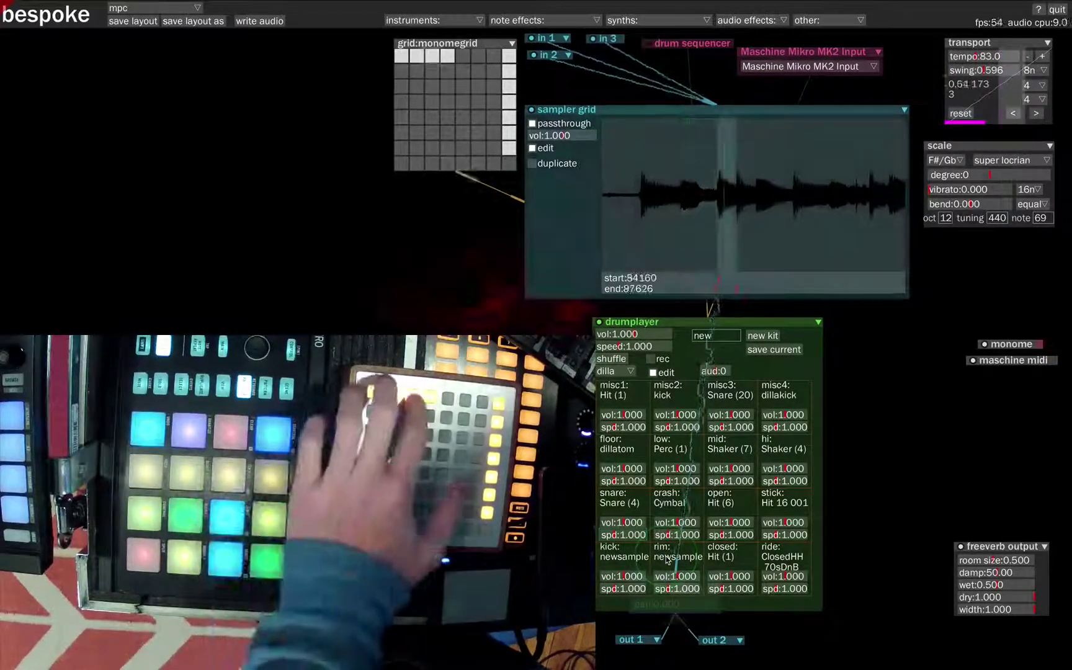
drag(730, 200, 722, 554)
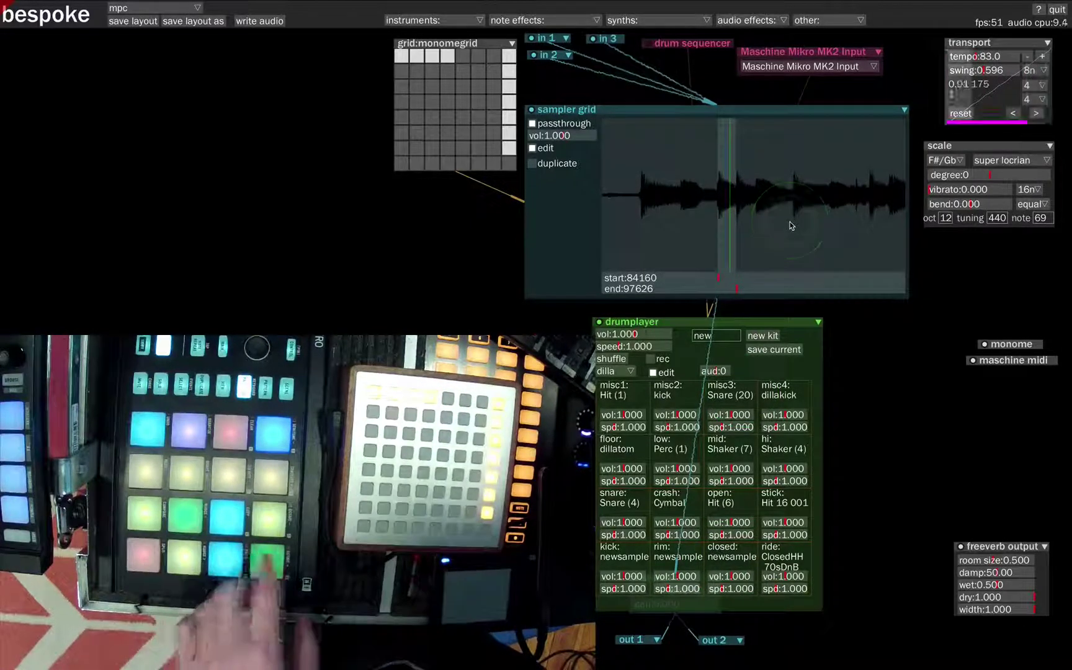
drag(763, 188, 774, 554)
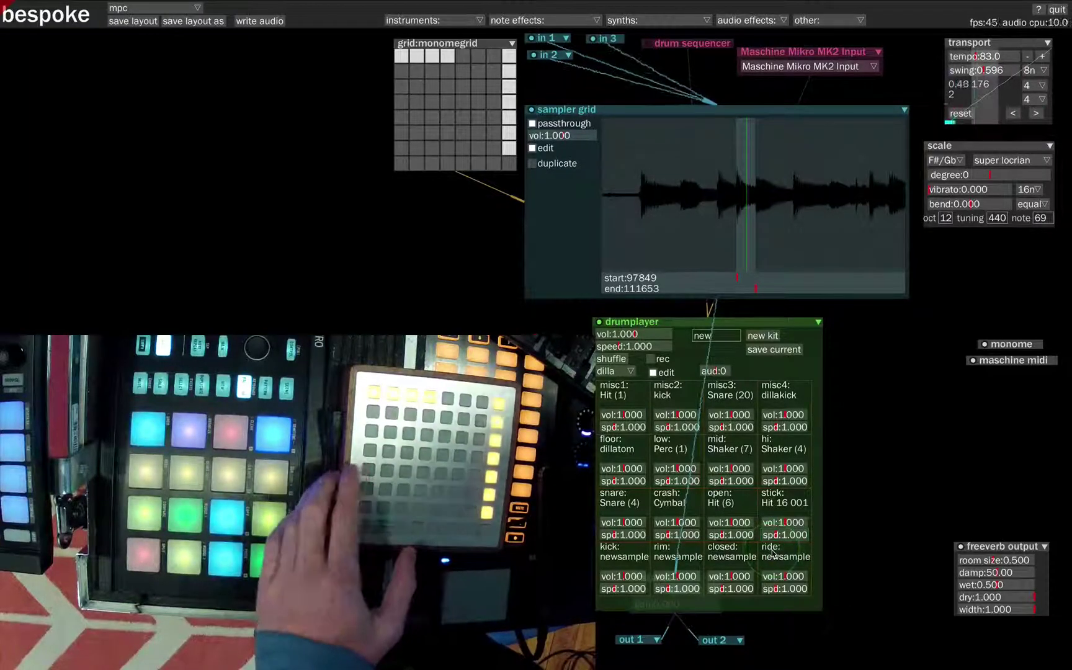
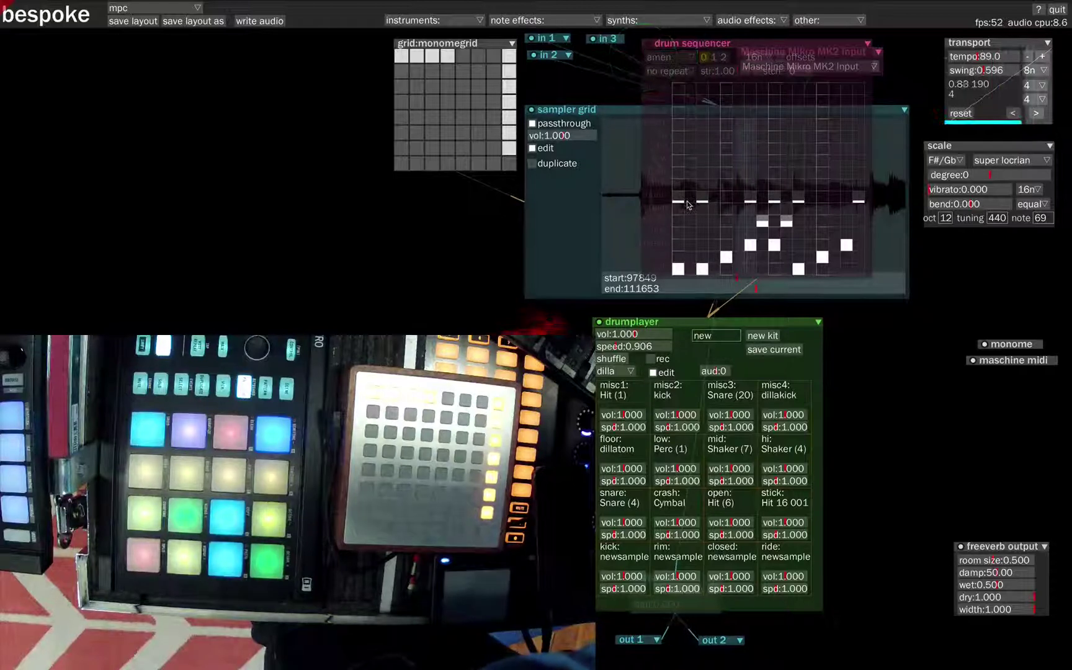
Clear the drum sequencer's amen pattern and place kicks on steps 1, 3, 9 and 11 and rim hits on steps 5 and 13
click(664, 57)
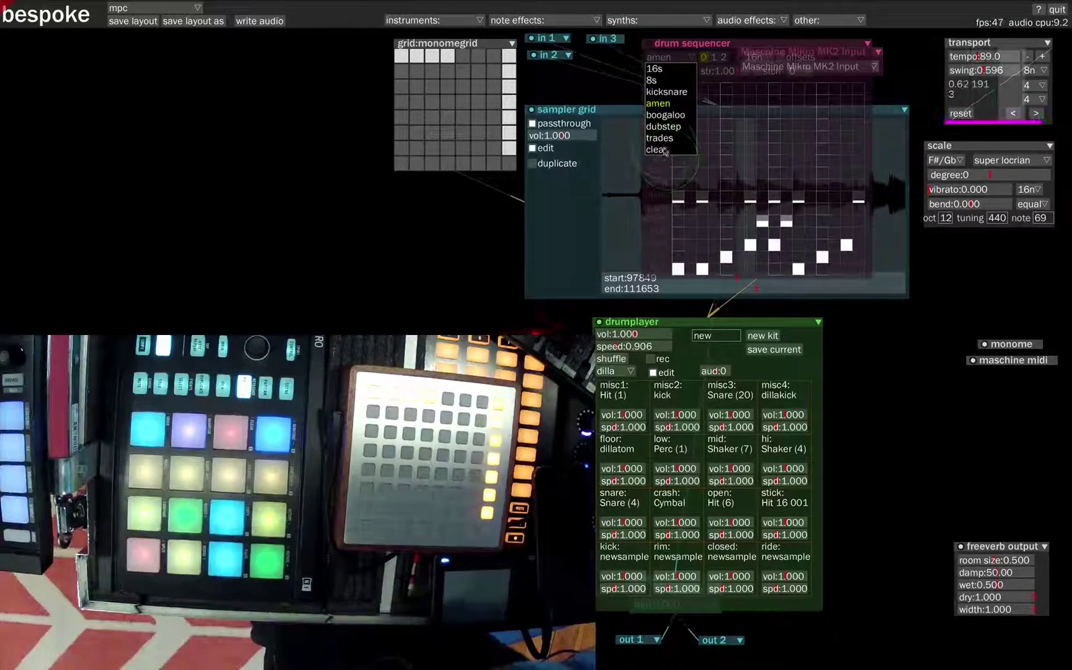
click(663, 150)
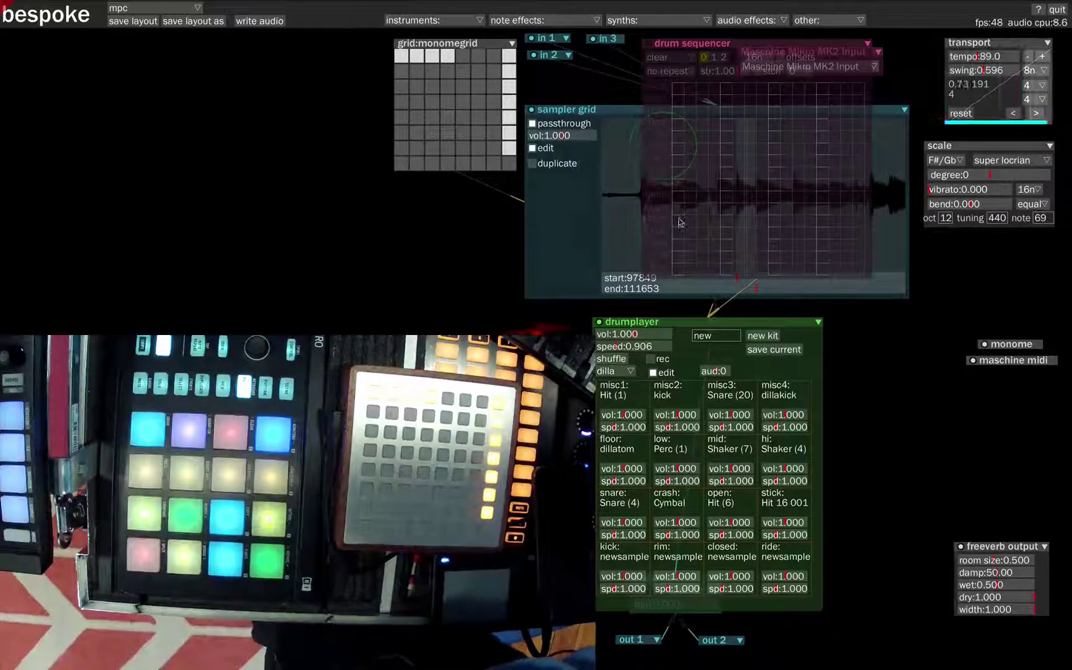
click(702, 267)
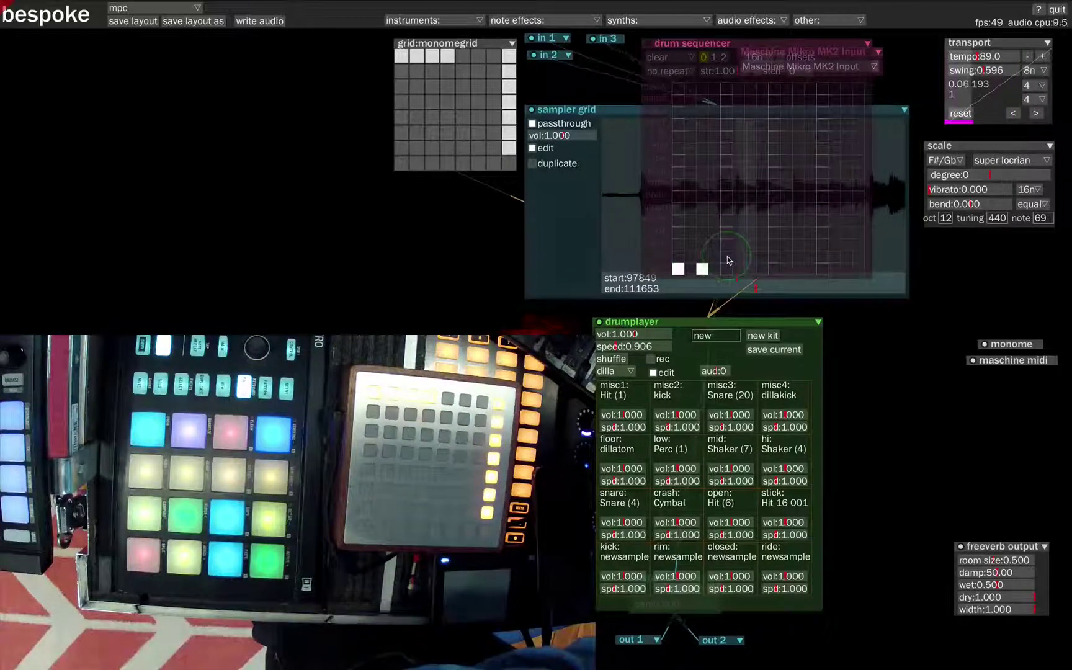
click(726, 256)
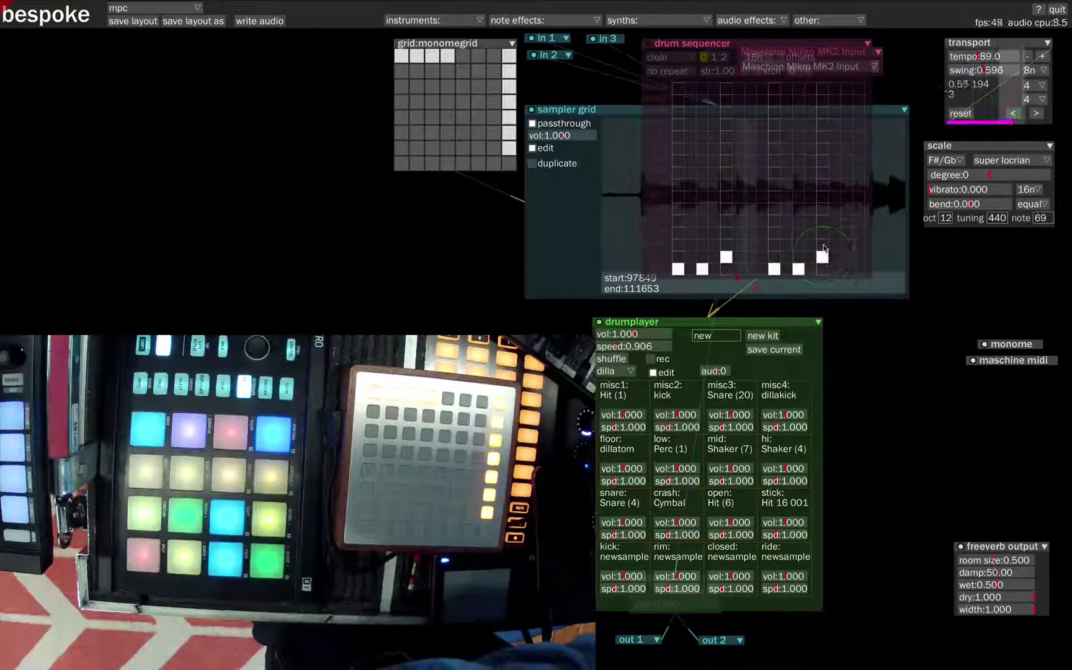
Enable the drum sequencer and remove the kicks on steps 9 and 11 and the rim hit on step 13
click(650, 49)
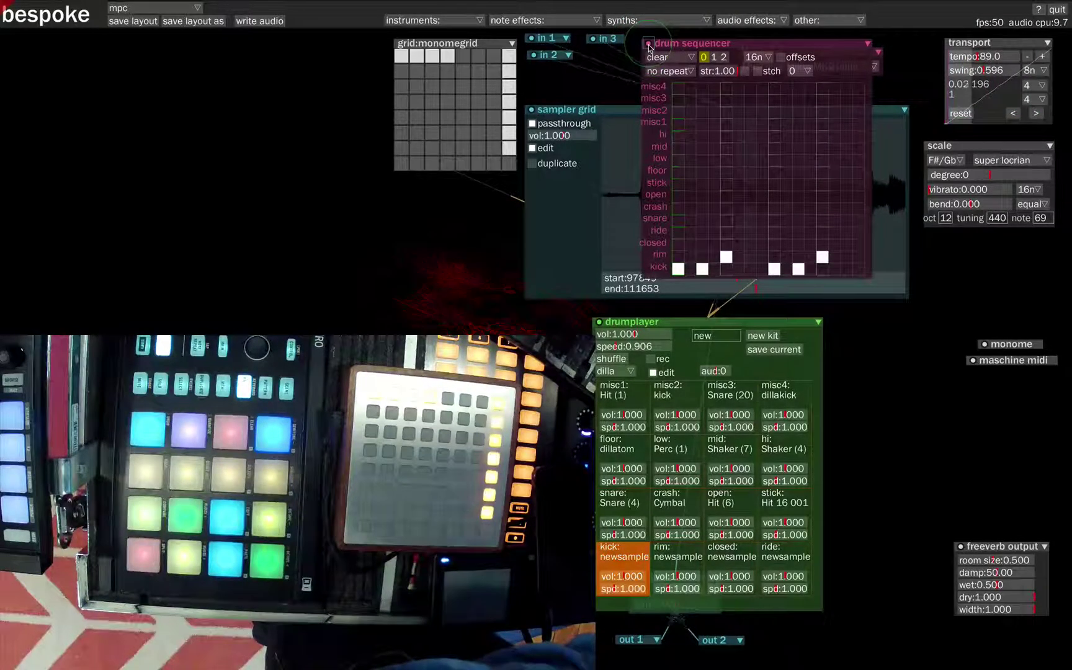
click(775, 268)
click(798, 268)
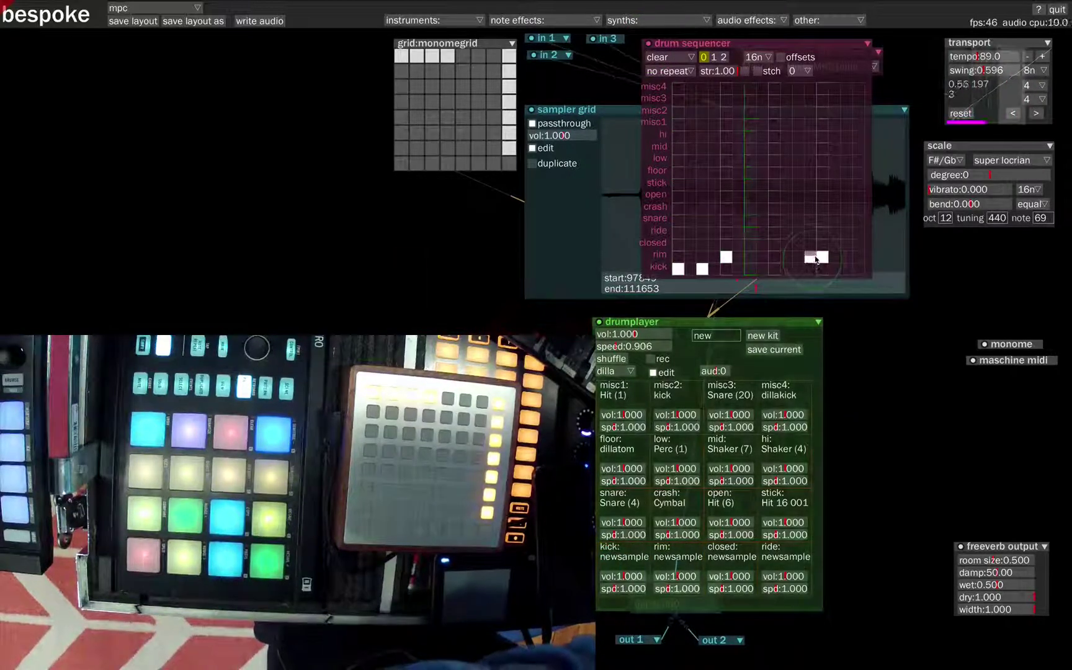
click(818, 257)
Add kicks on steps 7 and 11 and a rim hit on step 13 of the drum sequencer
click(750, 268)
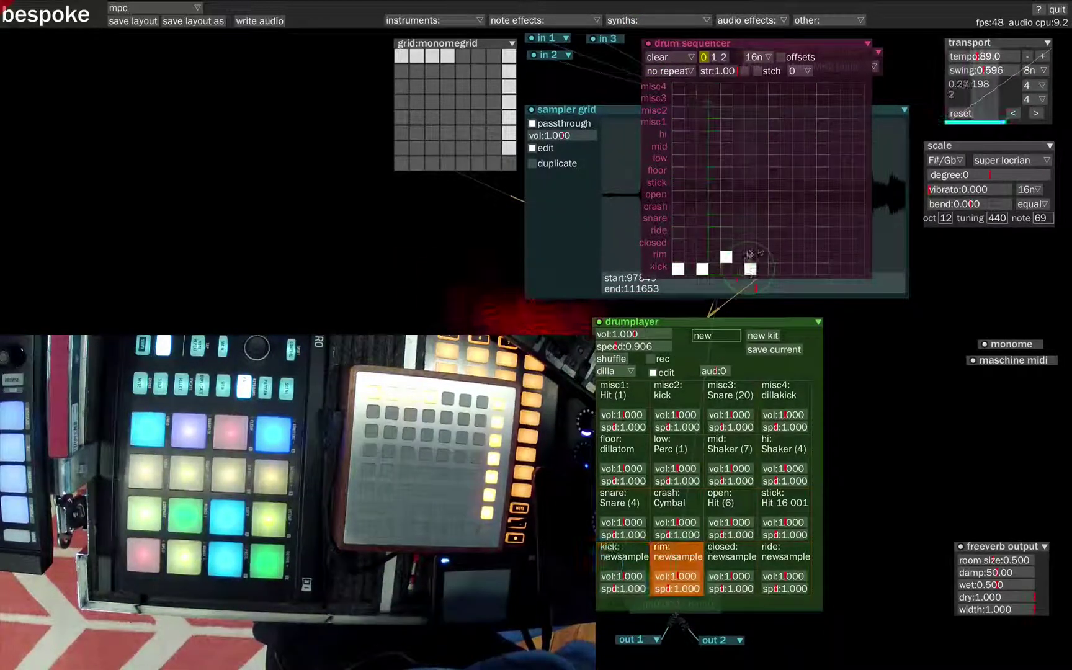
click(798, 269)
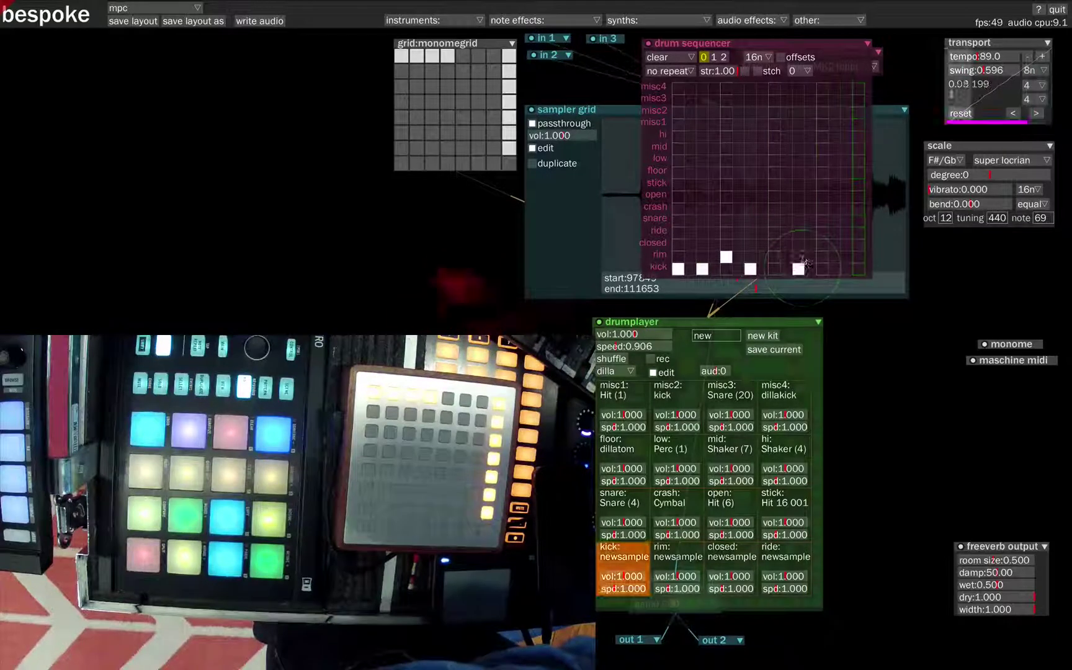
click(822, 257)
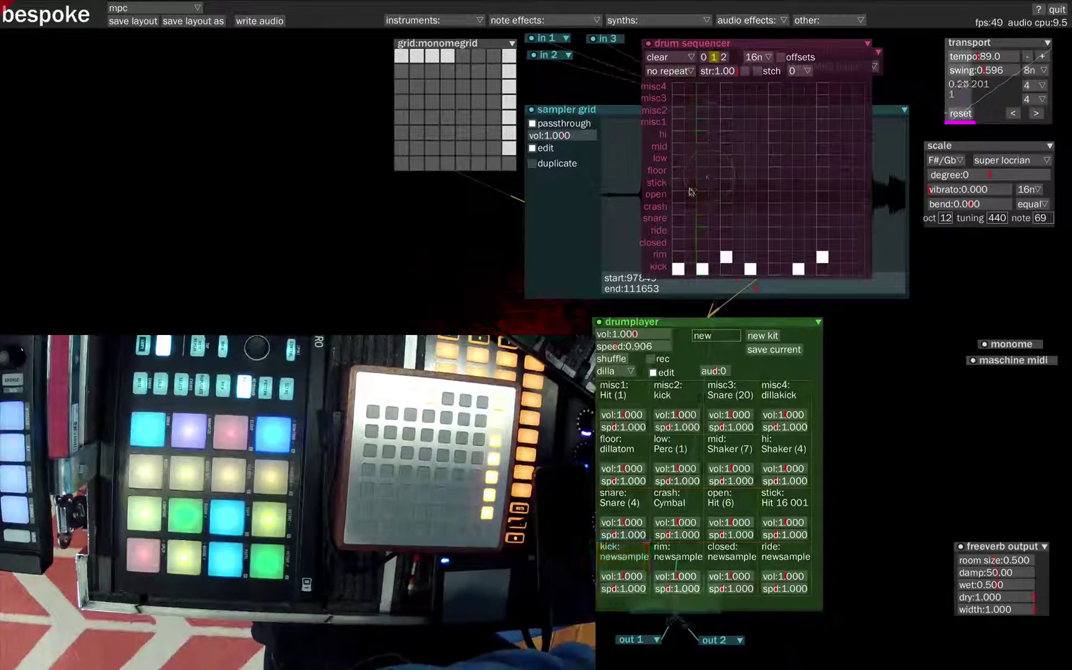
Clear the drum sequencer's pattern 1 and place closed hits on steps 1, 3, 5 and 7, plus a softer one on step 6
click(668, 71)
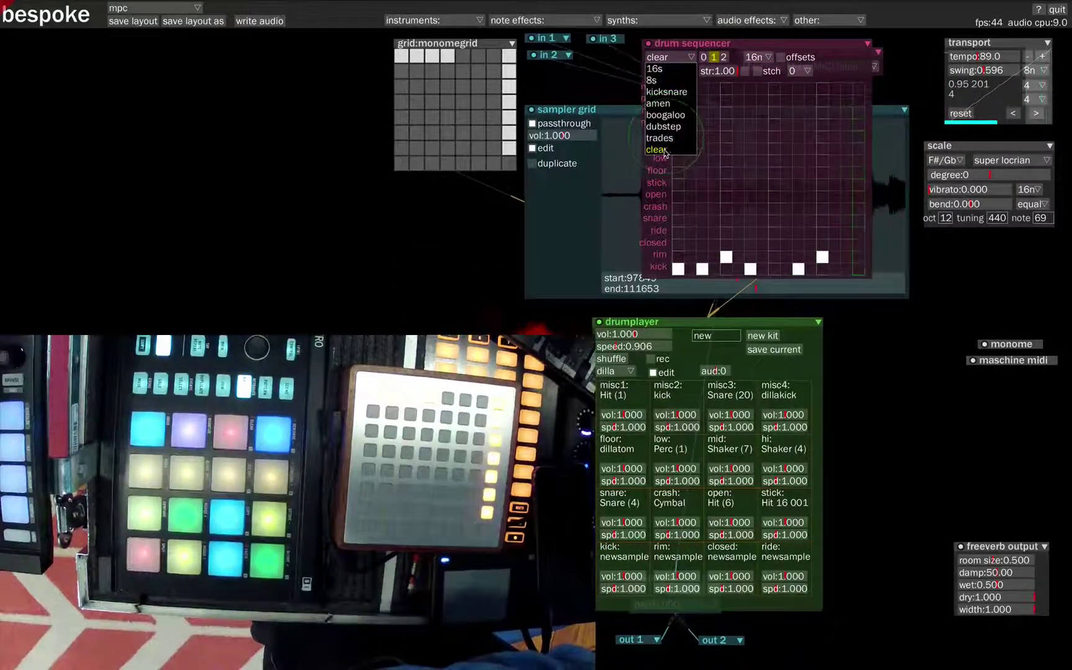
mouse_move(678, 269)
mouse_down()
mouse_move(784, 296)
mouse_move(809, 289)
mouse_move(728, 288)
mouse_move(729, 261)
mouse_move(782, 279)
mouse_move(892, 263)
mouse_move(812, 273)
mouse_up()
click(857, 257)
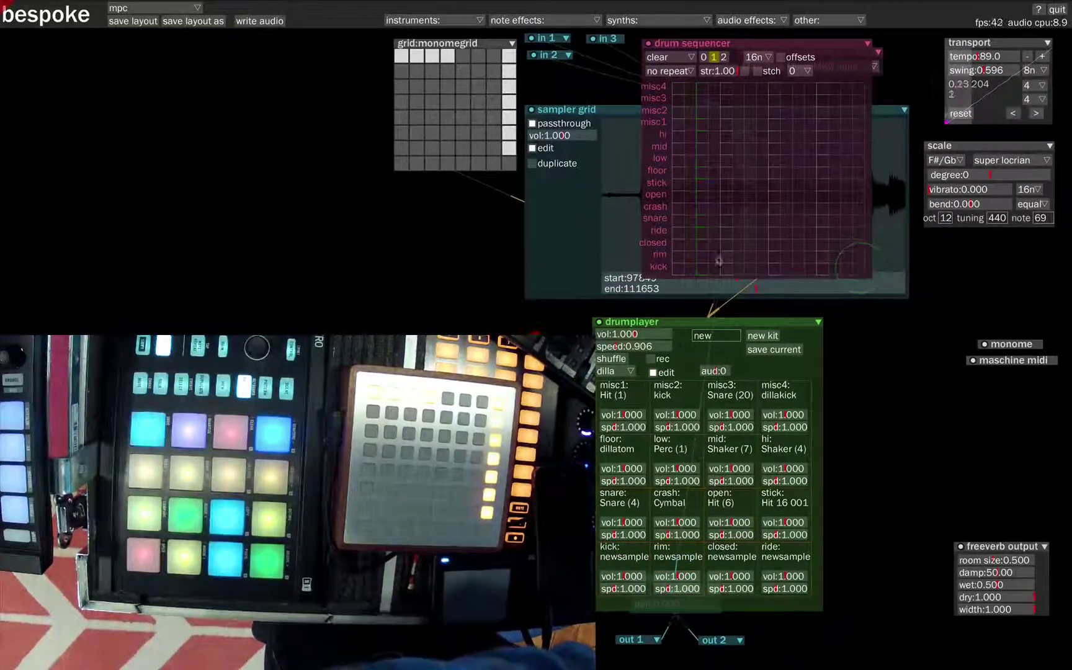
click(678, 244)
click(701, 244)
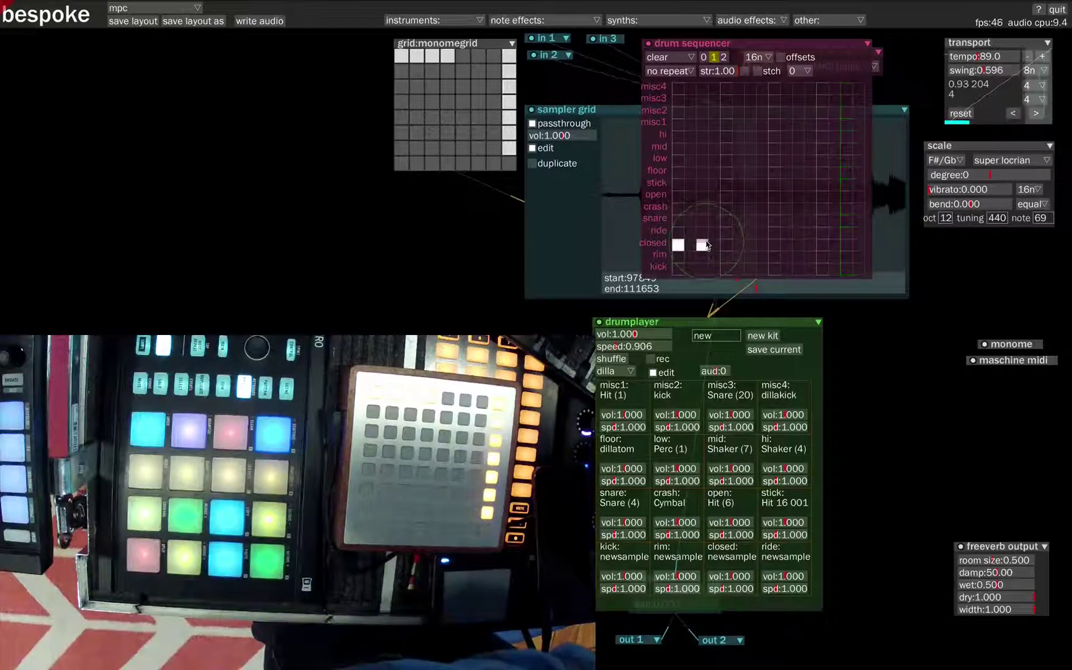
click(727, 245)
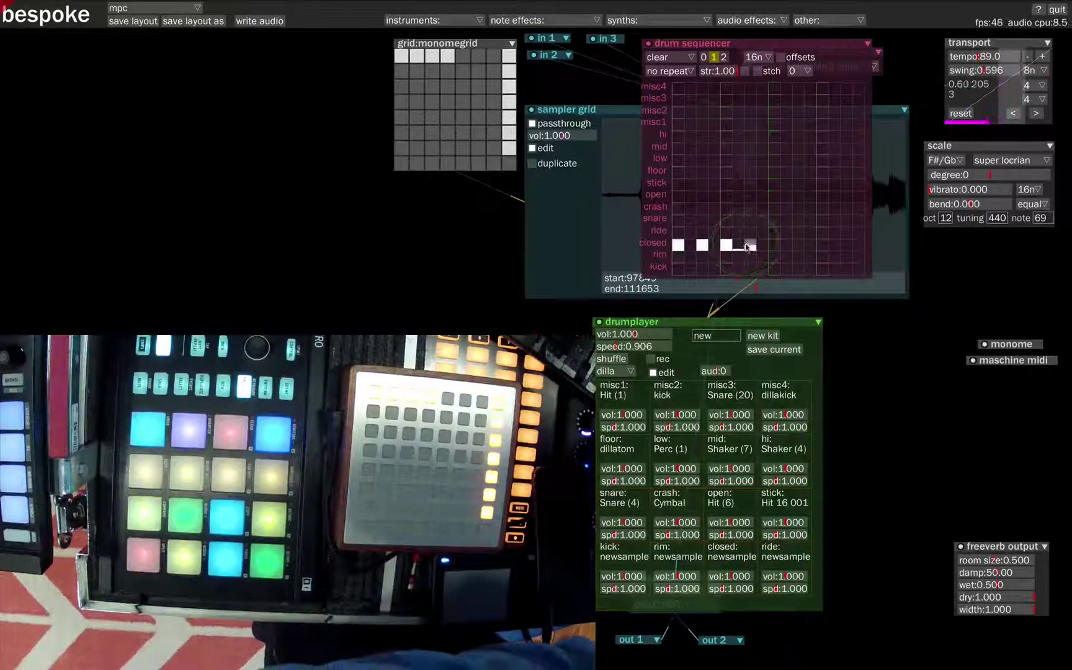
click(749, 245)
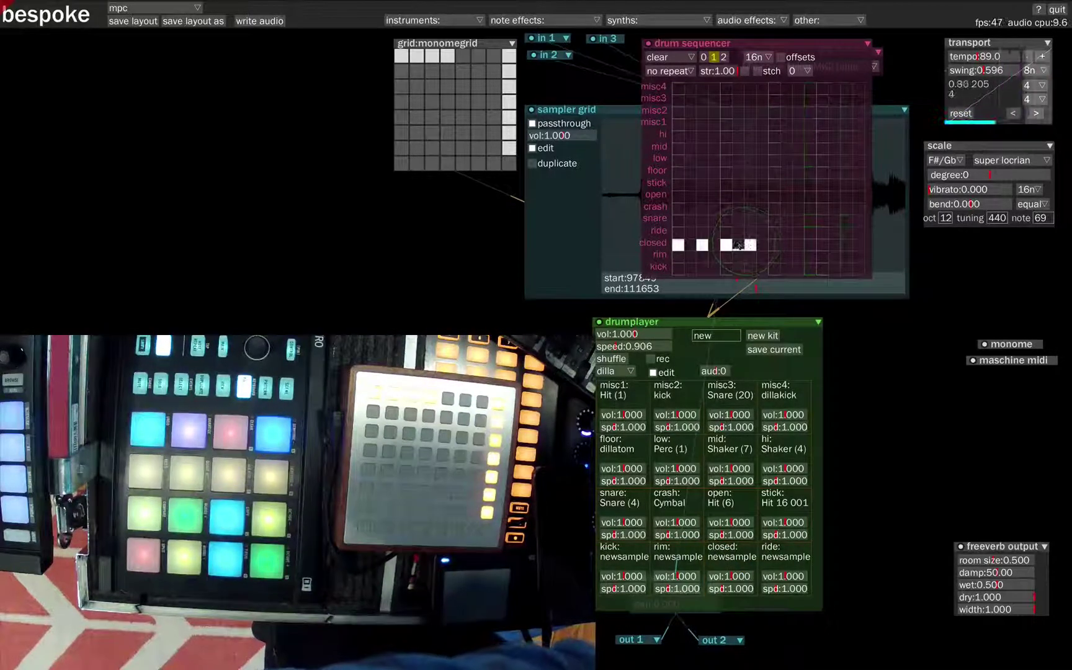
Add ride hits on steps 9, 12 and 15 of pattern 1, plus a softer ride hit on step 14
click(775, 232)
click(810, 233)
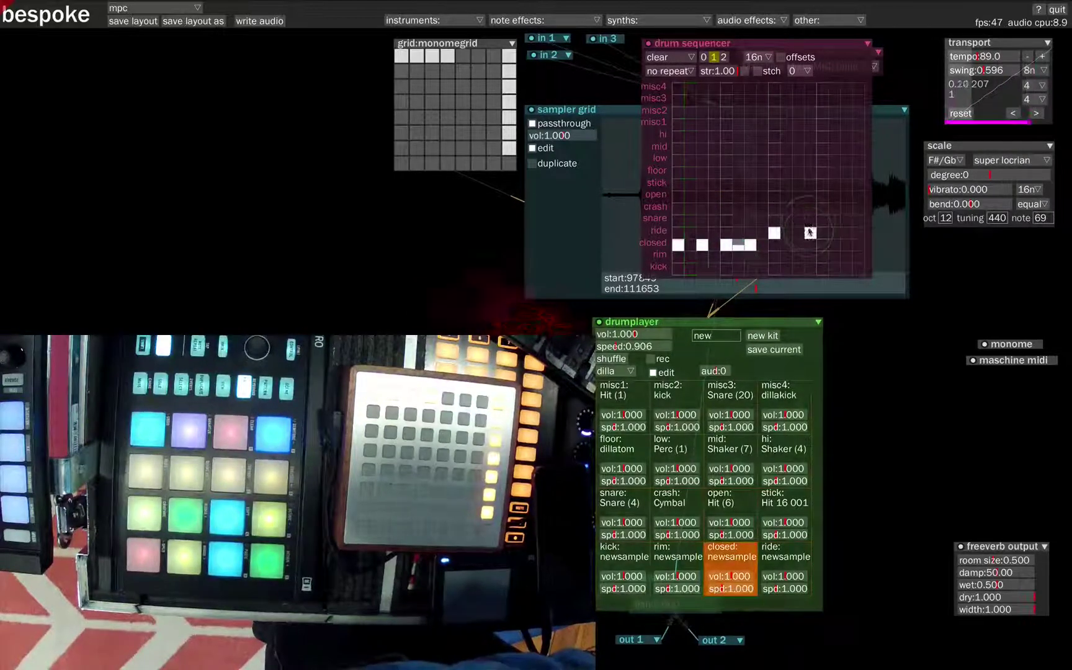
click(846, 232)
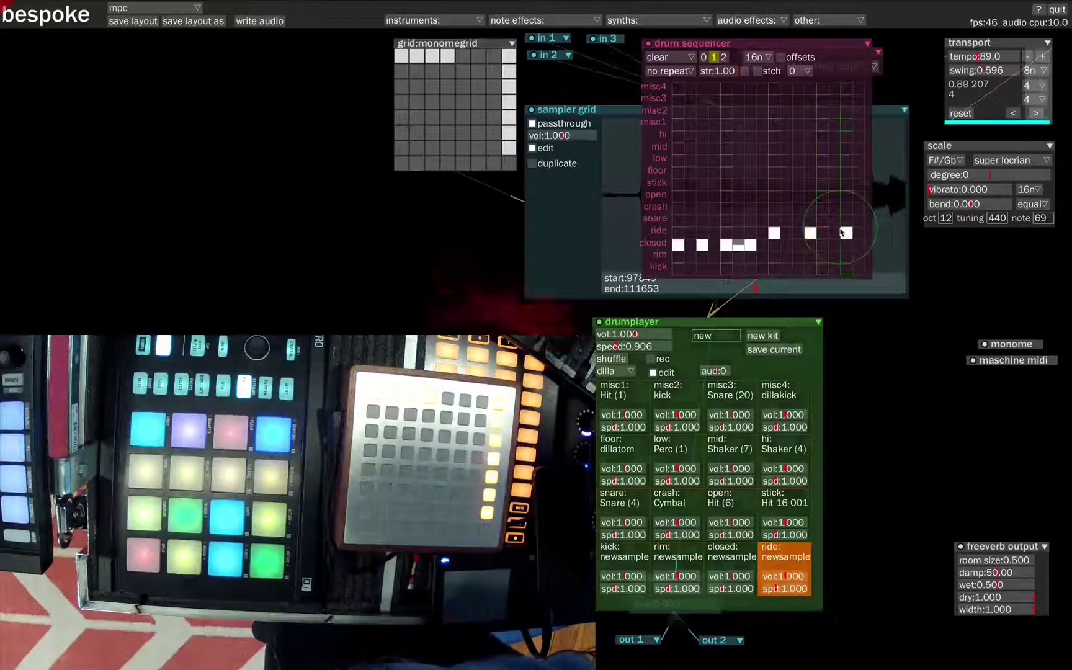
click(833, 232)
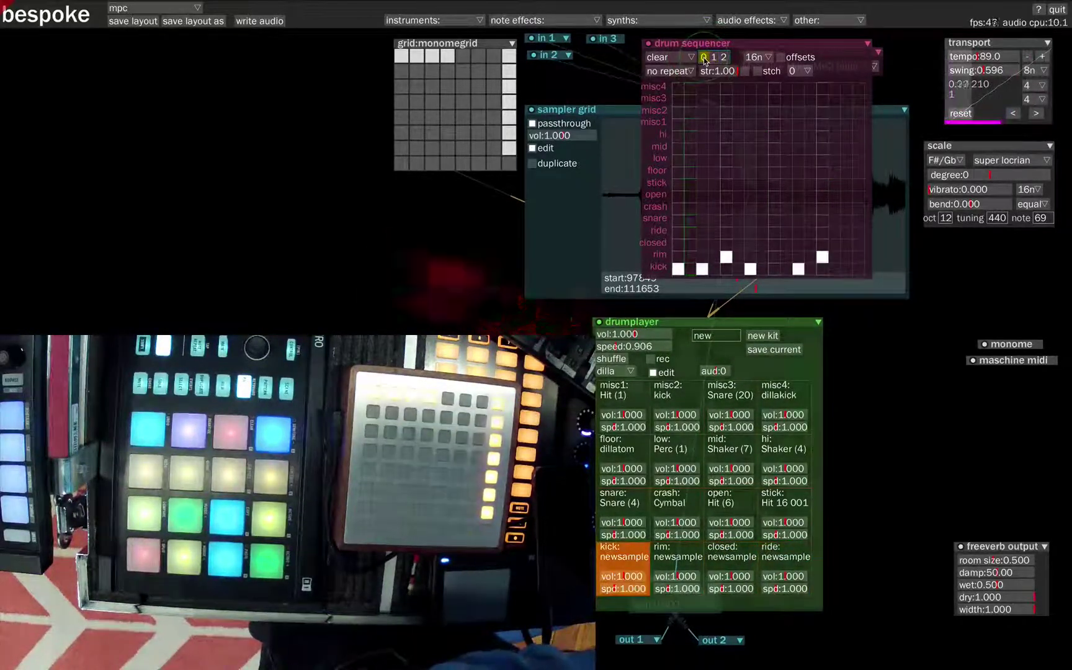
Play the drum sequencer's pattern 0 and pattern 1 in turn, and disable the sequencer
click(705, 57)
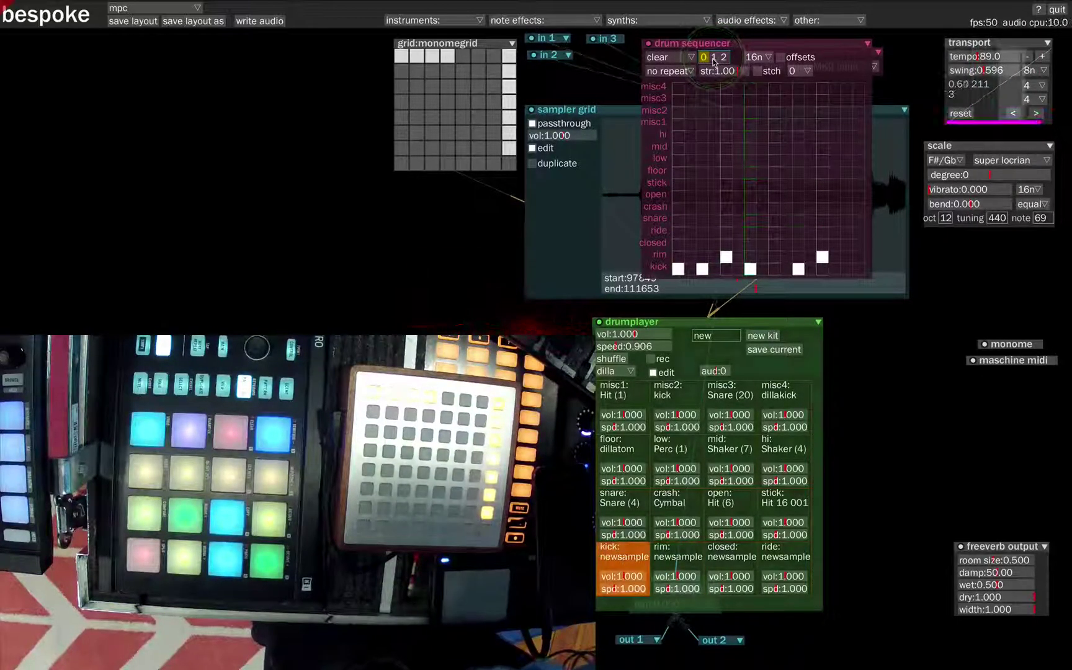
click(714, 57)
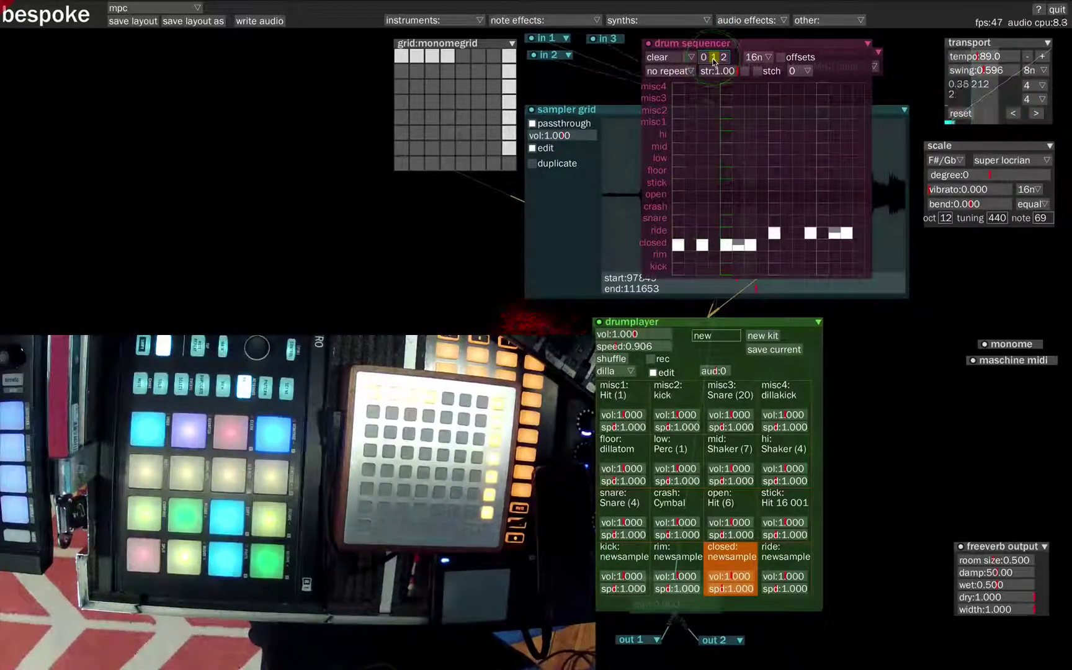
click(649, 43)
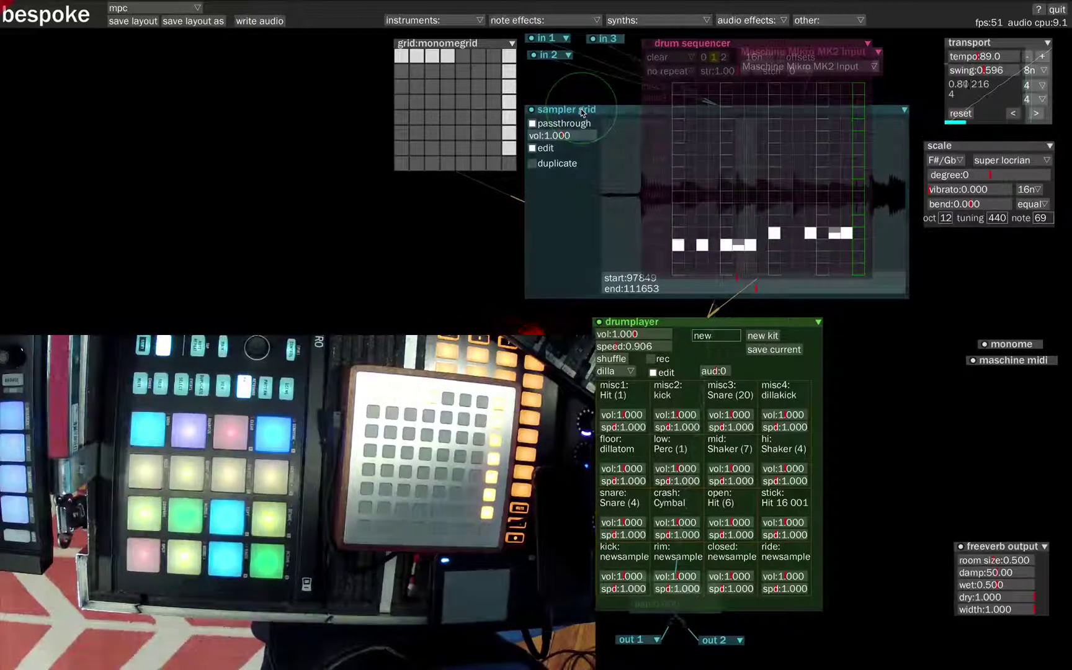
Collapse the drum sequencer module and move the drumplayer and sampler grid modules slightly upward
double_click(673, 44)
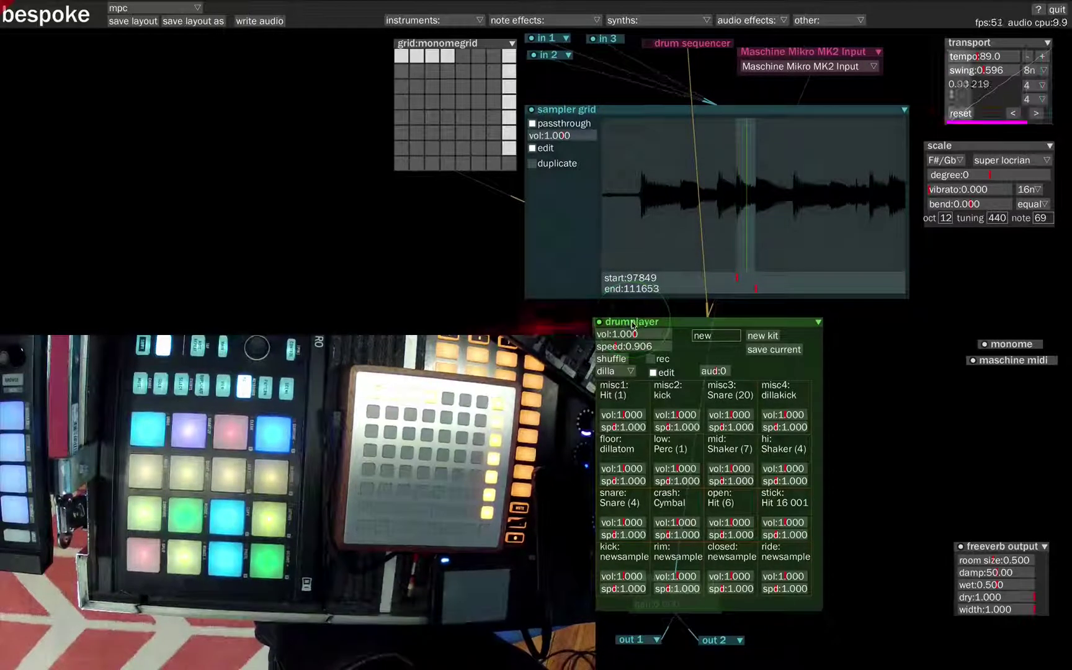
drag(632, 326, 630, 308)
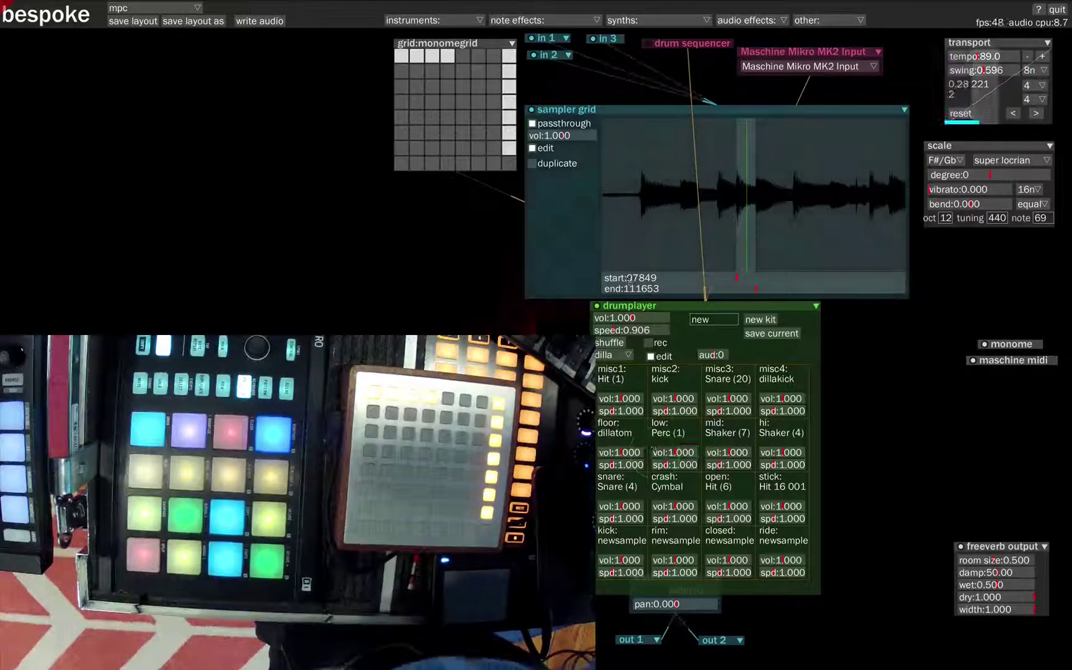
drag(570, 113, 569, 99)
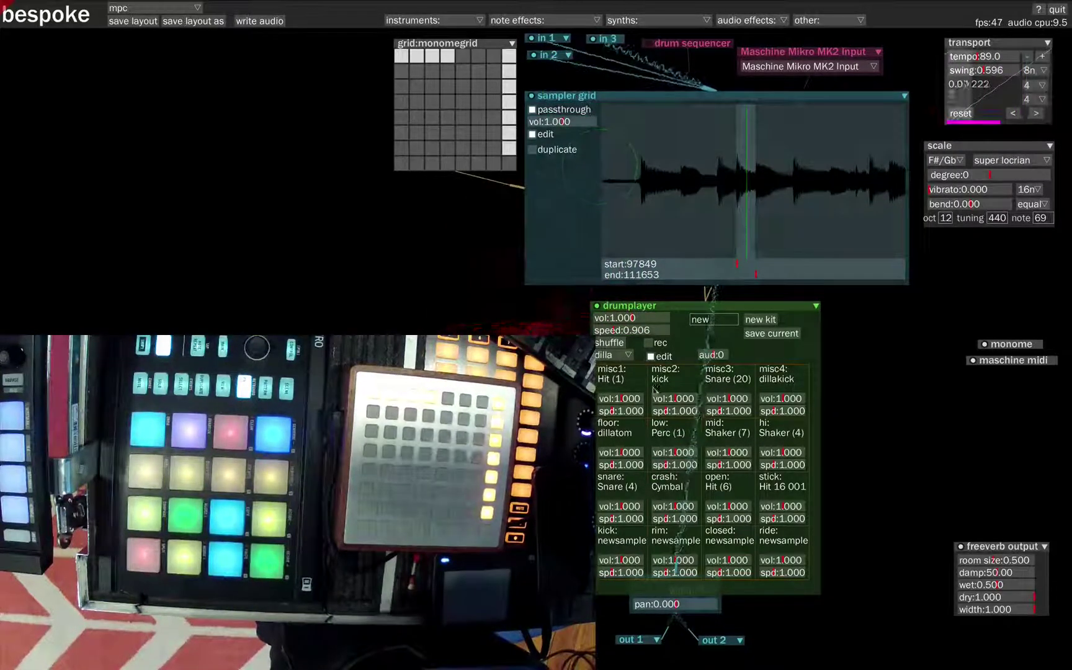